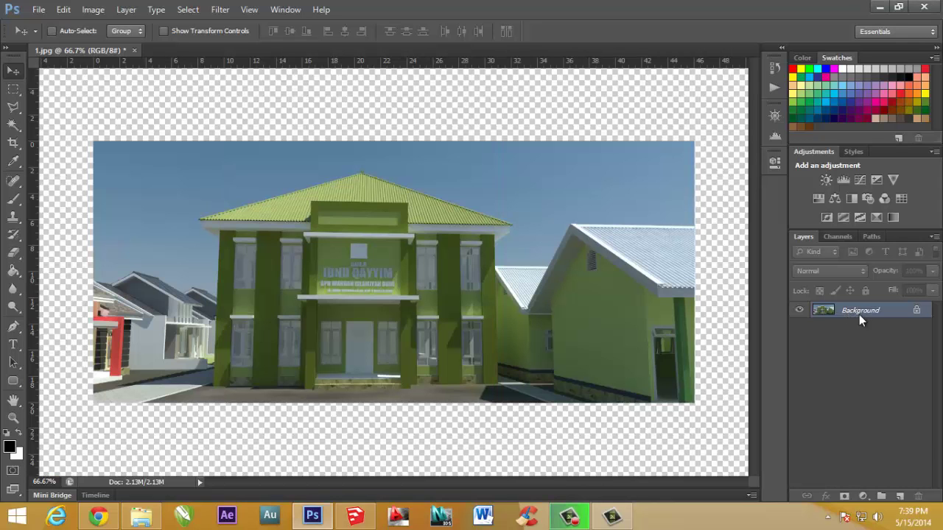
Step: Duplicate the Background layer twice into Background copy and Background copy 2, then select Background copy
{"action": "right_click", "coordinate": [859, 315]}
{"action": "left_click", "coordinate": [844, 344]}
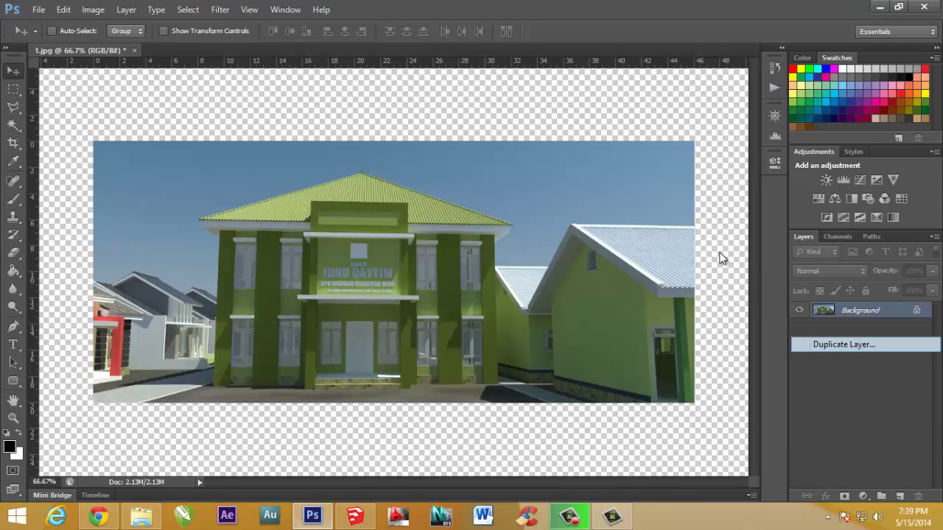
{"action": "left_click", "coordinate": [583, 153]}
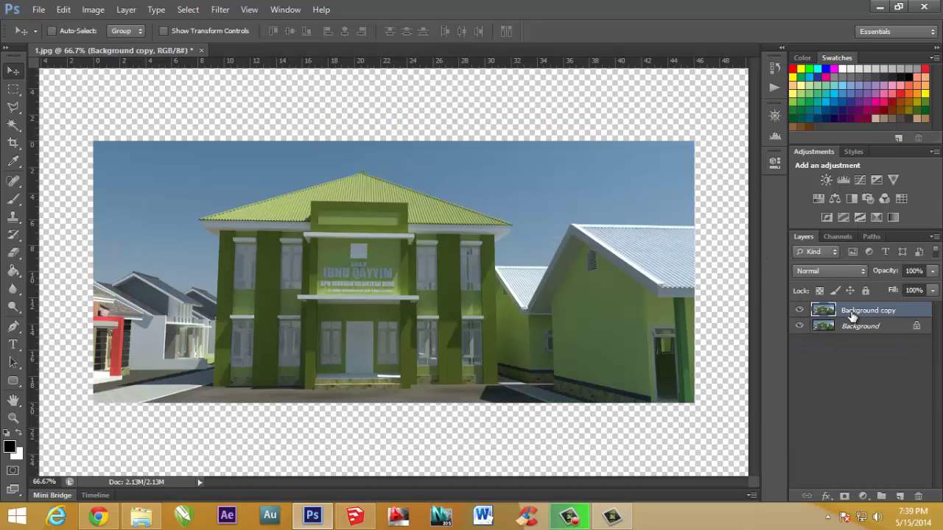
{"action": "right_click", "coordinate": [847, 311]}
{"action": "left_click", "coordinate": [760, 78]}
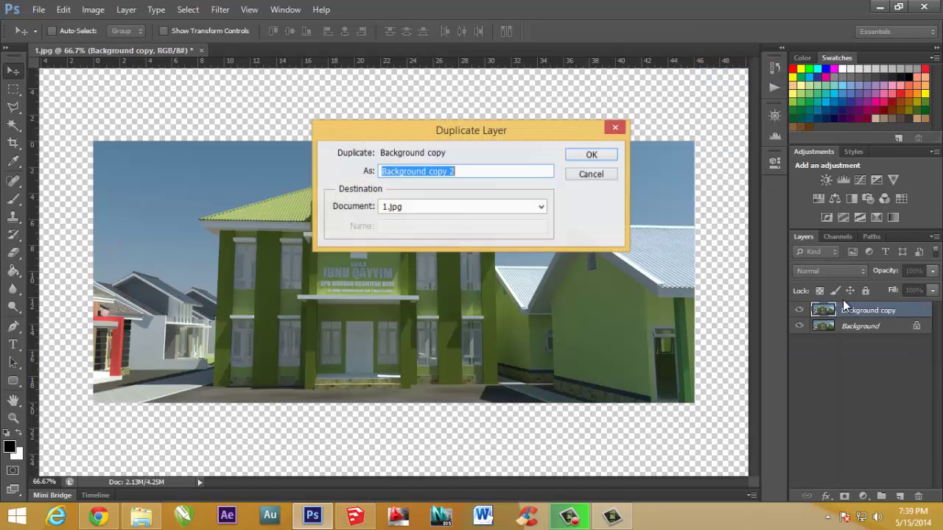
{"action": "left_click", "coordinate": [583, 156]}
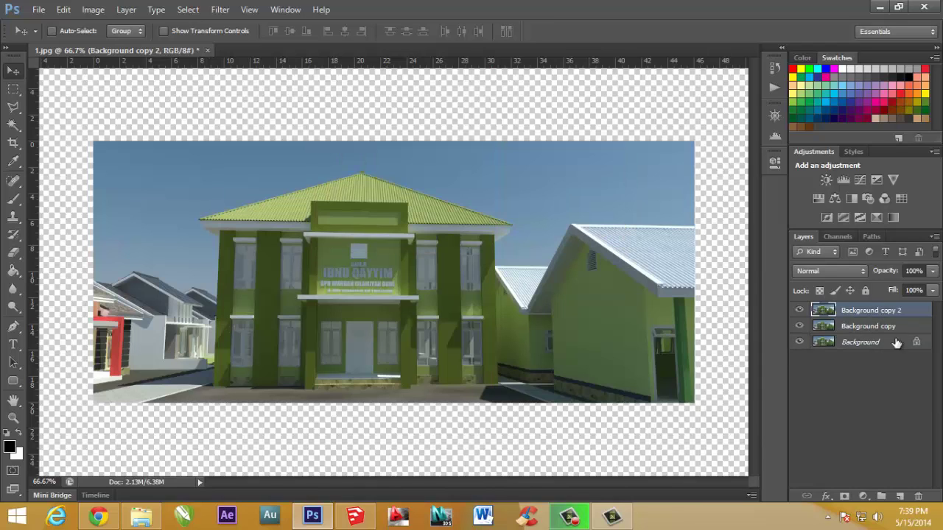
{"action": "left_click", "coordinate": [866, 328]}
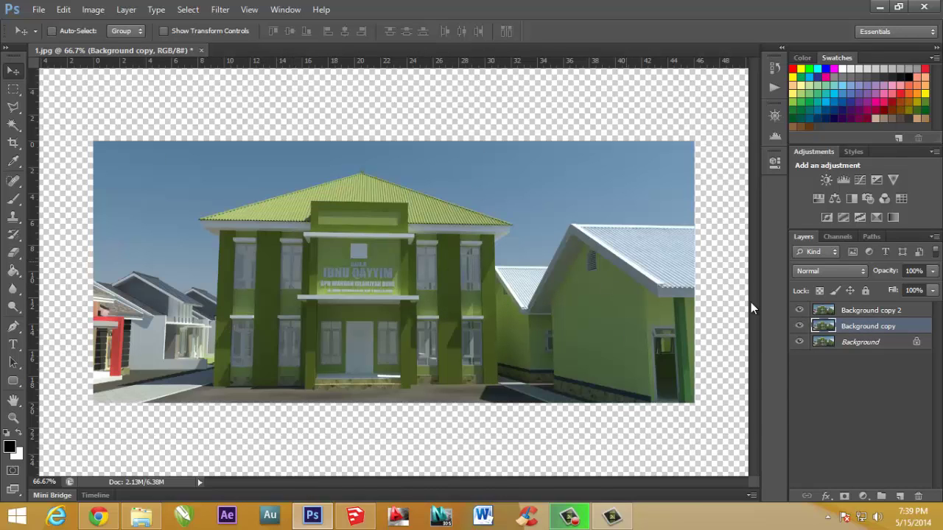
Step: Hide Background copy 2 and skew Background copy's left and right sides to straighten the building's verticals
{"action": "left_click", "coordinate": [800, 310]}
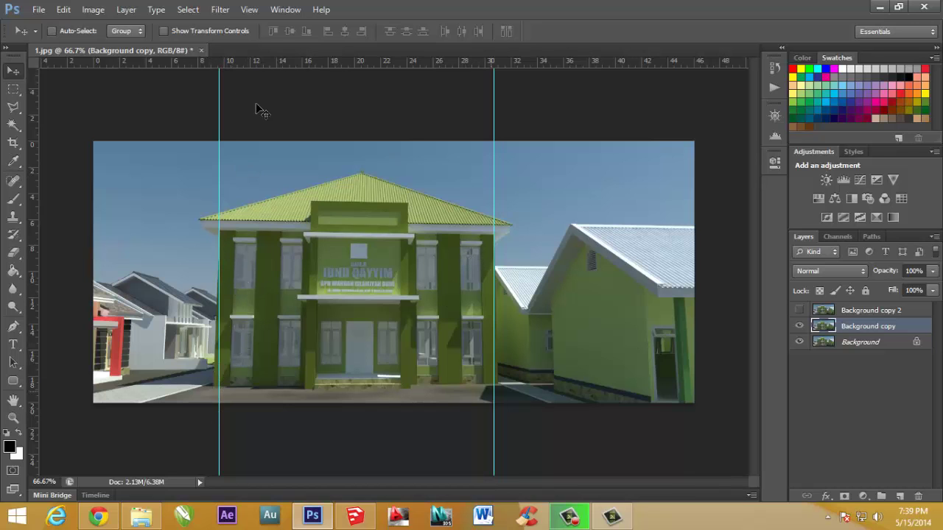
{"action": "left_click", "coordinate": [93, 10]}
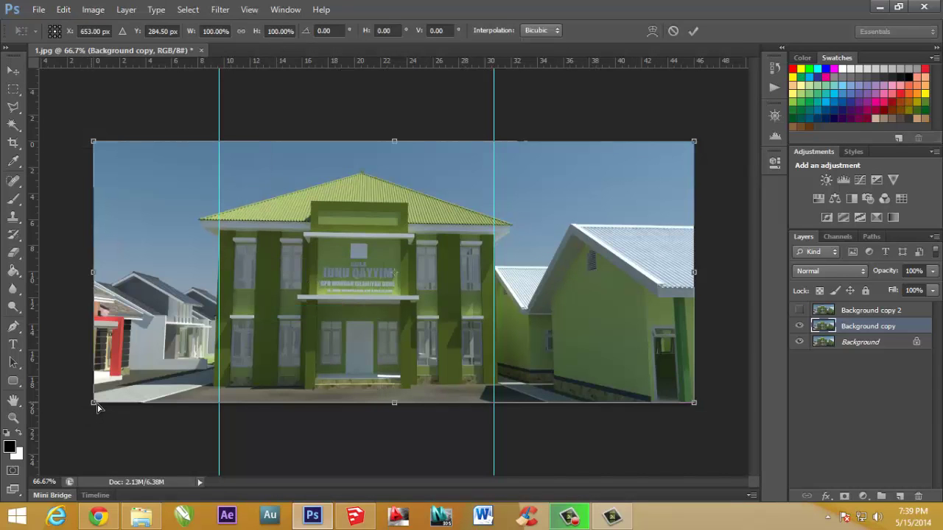
{"action": "left_click_drag", "start_coordinate": [97, 407], "coordinate": [108, 407]}
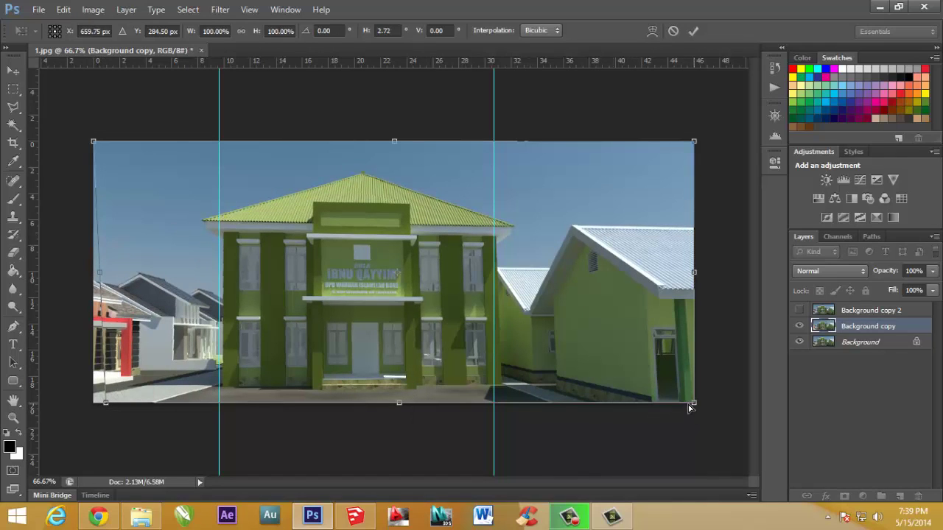
{"action": "left_click_drag", "start_coordinate": [690, 407], "coordinate": [679, 409]}
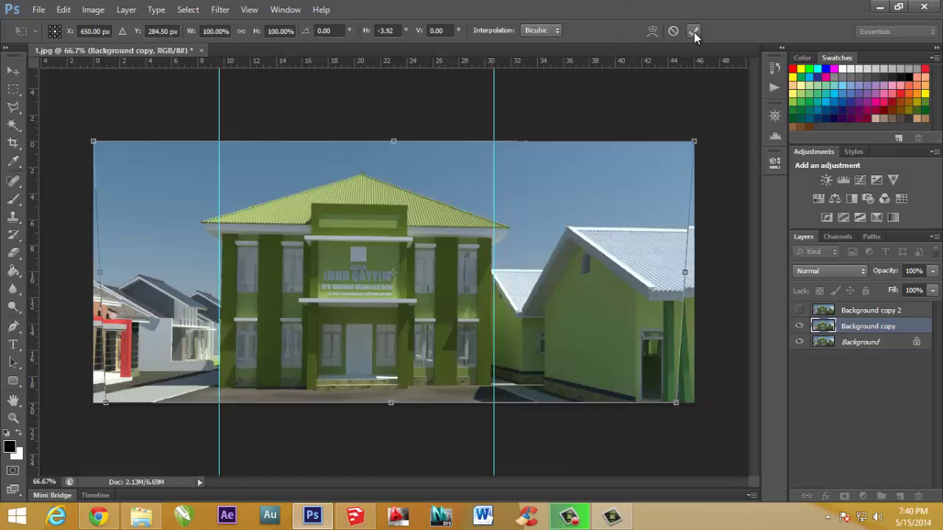
{"action": "left_click", "coordinate": [693, 31]}
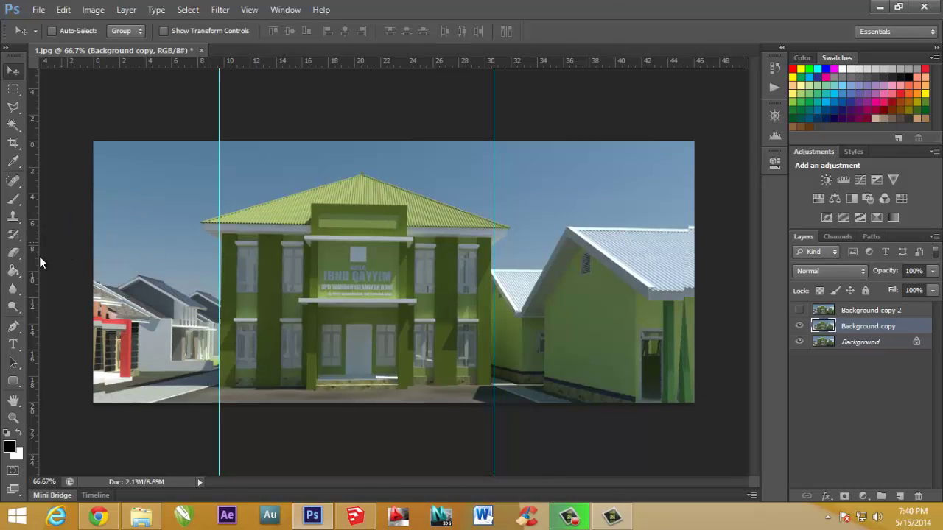
Step: Place vertical guides over the left houses, then drag every guide back off the image
{"action": "left_click_drag", "start_coordinate": [32, 257], "coordinate": [115, 253]}
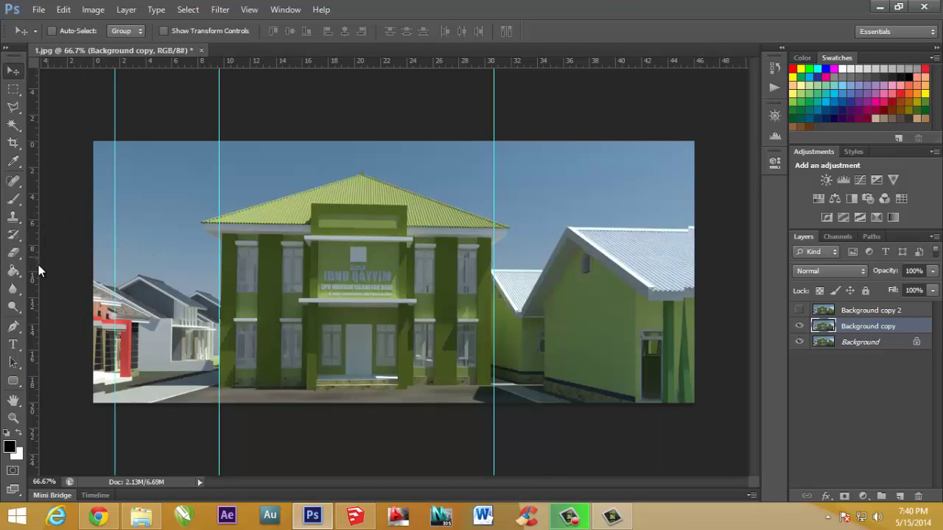
{"action": "left_click_drag", "start_coordinate": [33, 264], "coordinate": [67, 258]}
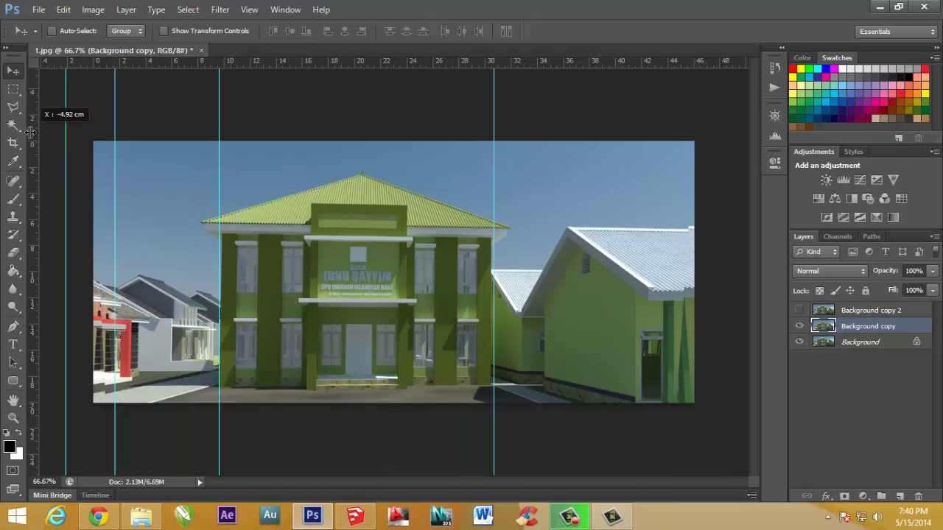
{"action": "mouse_move", "coordinate": [115, 123]}
{"action": "left_mouse_down"}
{"action": "mouse_move", "coordinate": [33, 122]}
{"action": "mouse_move", "coordinate": [26, 133]}
{"action": "left_mouse_up"}
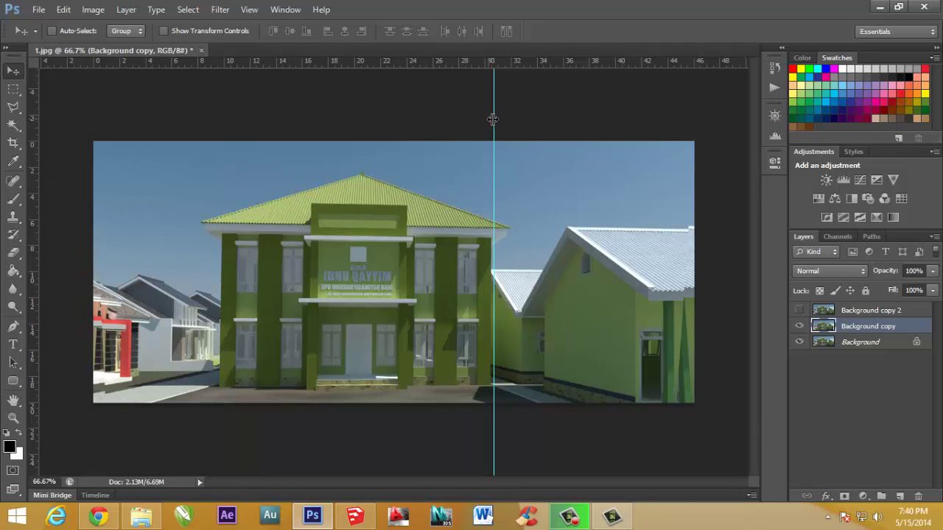
{"action": "left_click_drag", "start_coordinate": [494, 103], "coordinate": [30, 184]}
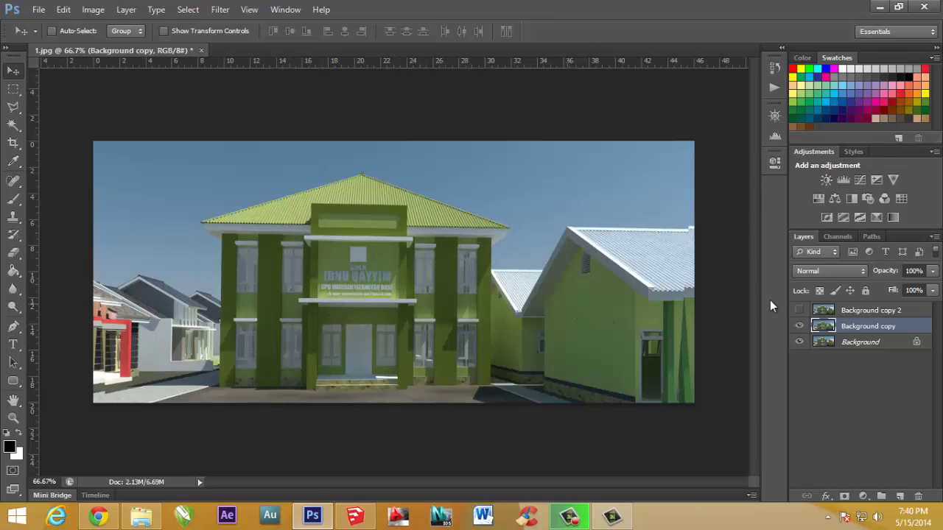
Step: Leave the blend mode on Normal, then select Background copy 2 and make it visible
{"action": "left_click", "coordinate": [826, 272]}
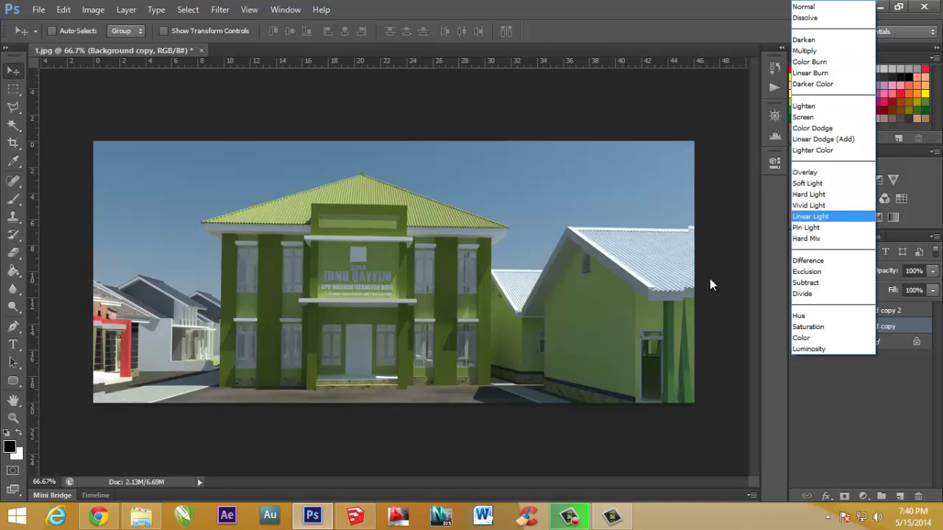
{"action": "left_click", "coordinate": [379, 240]}
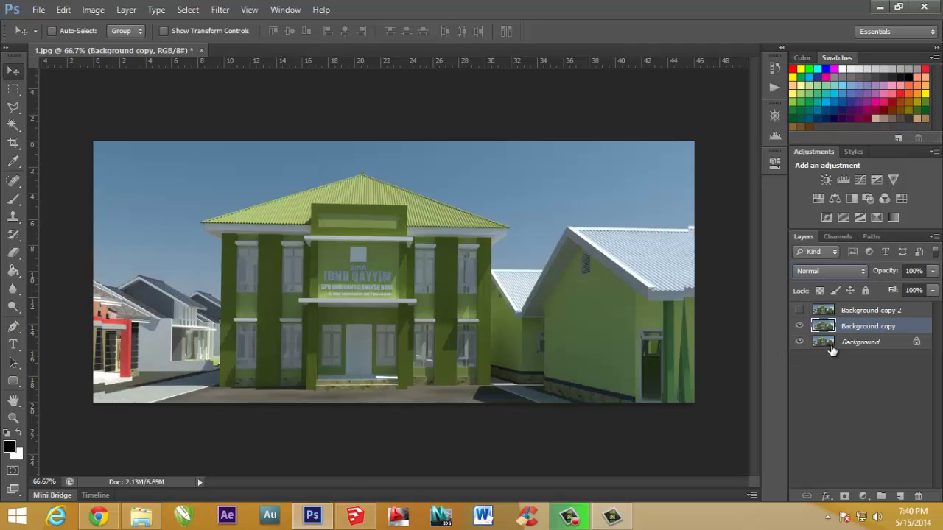
{"action": "left_click", "coordinate": [849, 315]}
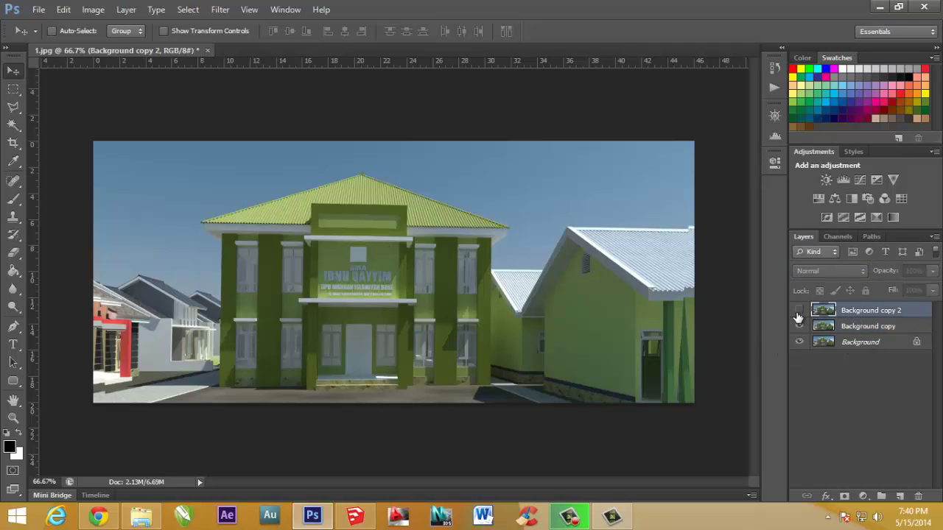
{"action": "left_click", "coordinate": [799, 309]}
Step: Cancel a duplicate of Background copy 2 and delete that layer instead
{"action": "right_click", "coordinate": [861, 311]}
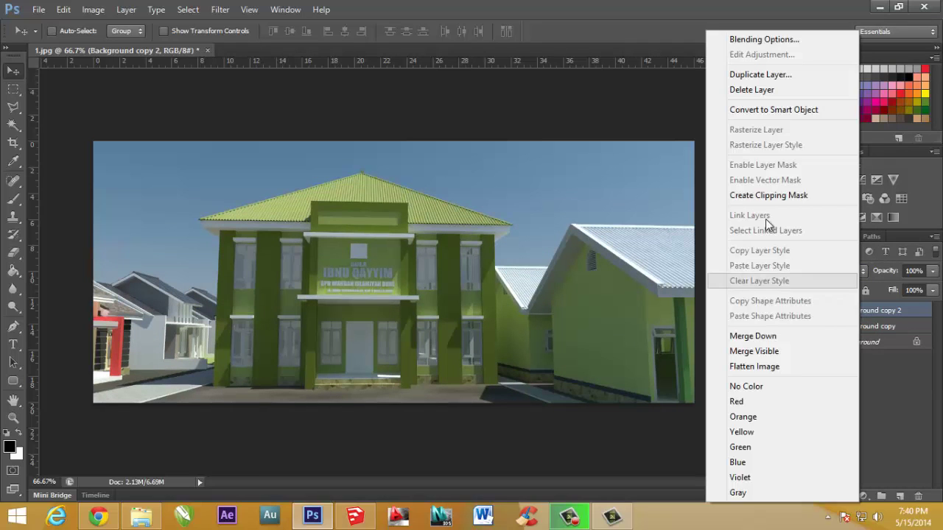
{"action": "left_click", "coordinate": [764, 75]}
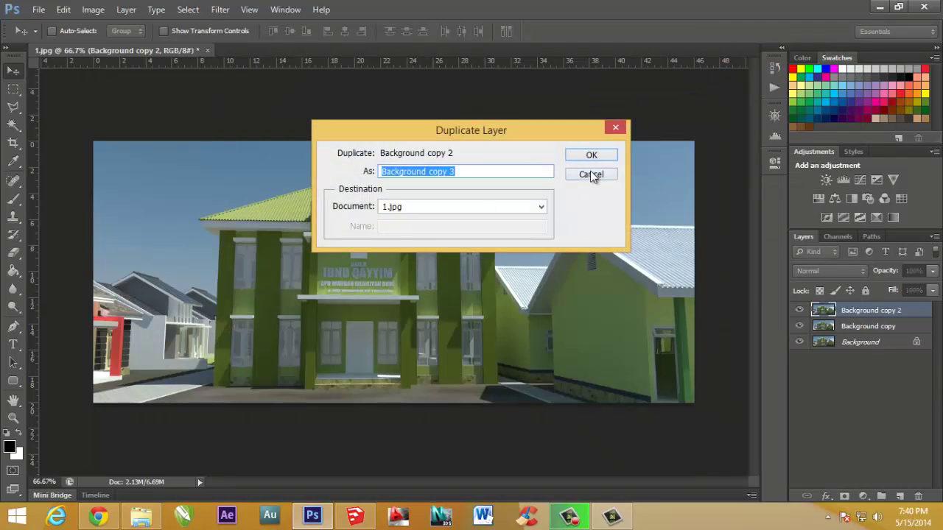
{"action": "key", "text": "Escape"}
{"action": "right_click", "coordinate": [884, 310]}
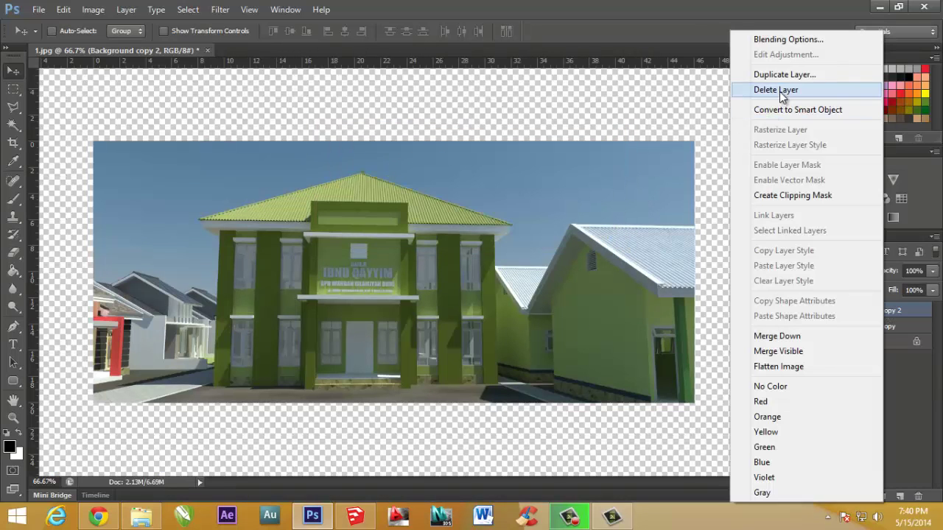
{"action": "left_click", "coordinate": [780, 90]}
{"action": "left_click", "coordinate": [466, 203]}
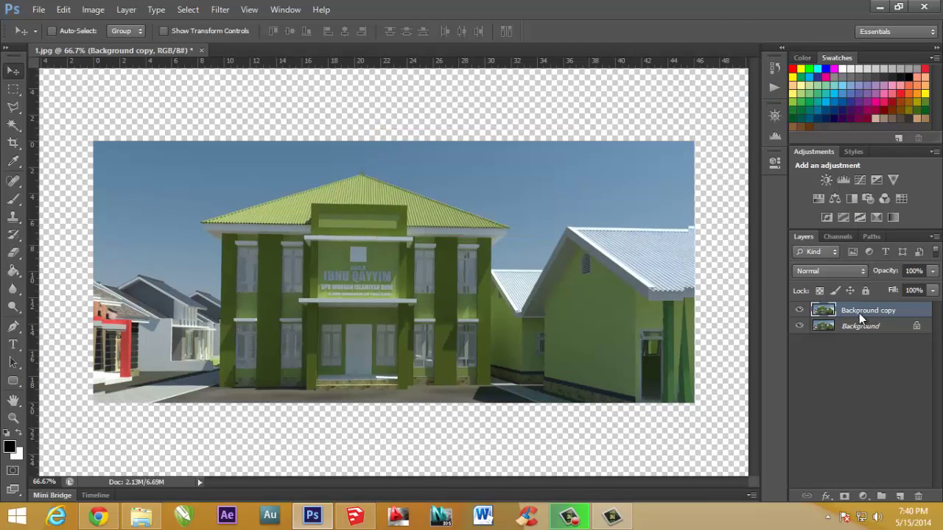
Step: Duplicate the straightened Background copy as a new Background copy 2, keeping Normal blending
{"action": "right_click", "coordinate": [859, 313]}
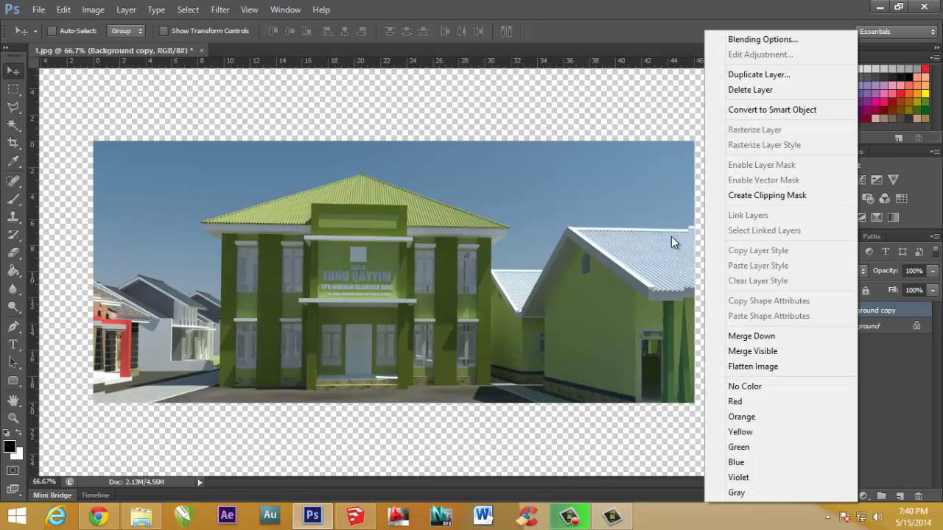
{"action": "left_click", "coordinate": [766, 75]}
{"action": "left_click", "coordinate": [594, 157]}
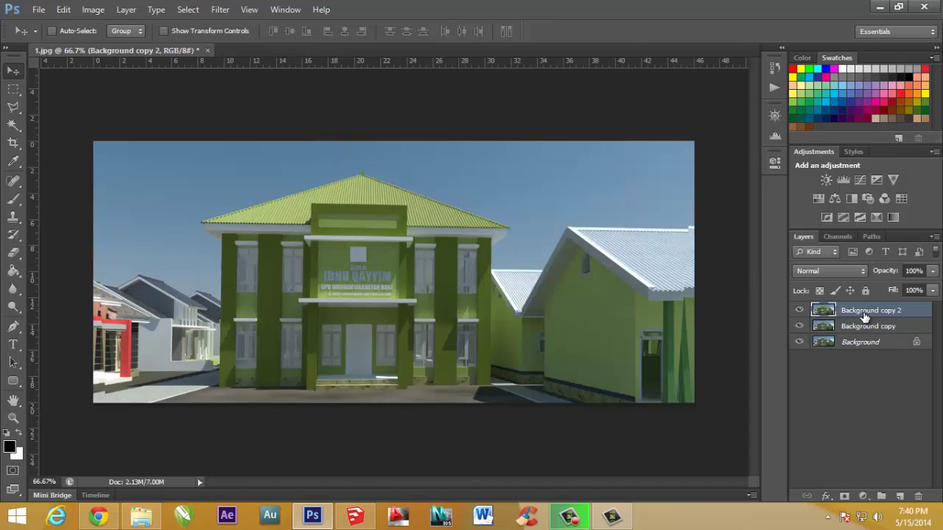
{"action": "left_click", "coordinate": [806, 270]}
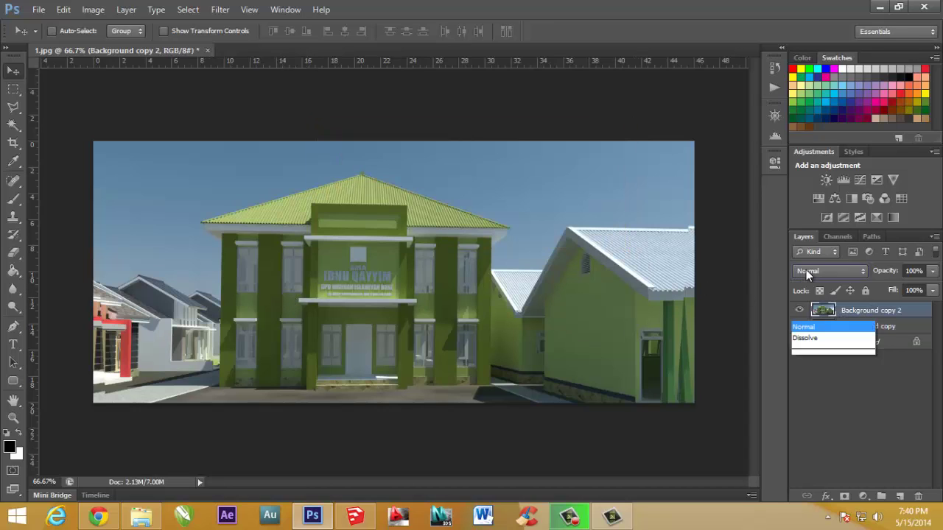
{"action": "left_click", "coordinate": [844, 372]}
Step: Duplicate Background copy 2 into Background copy 3 and select the new layer
{"action": "right_click", "coordinate": [861, 316]}
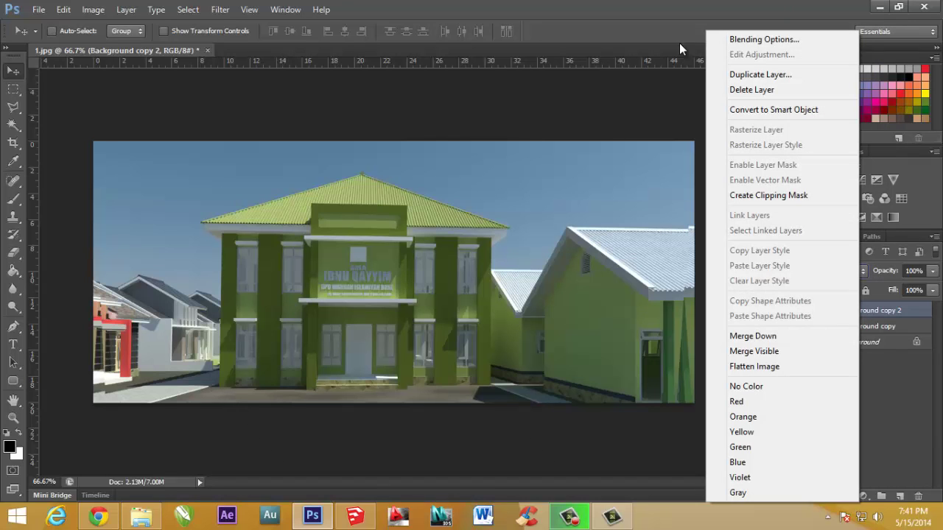
{"action": "left_click", "coordinate": [759, 75]}
{"action": "left_click", "coordinate": [594, 154]}
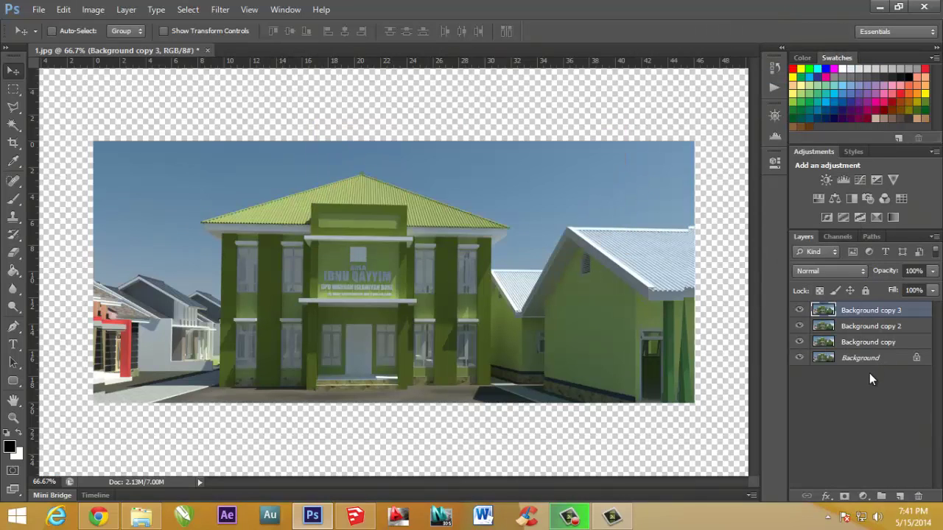
{"action": "left_click", "coordinate": [873, 315]}
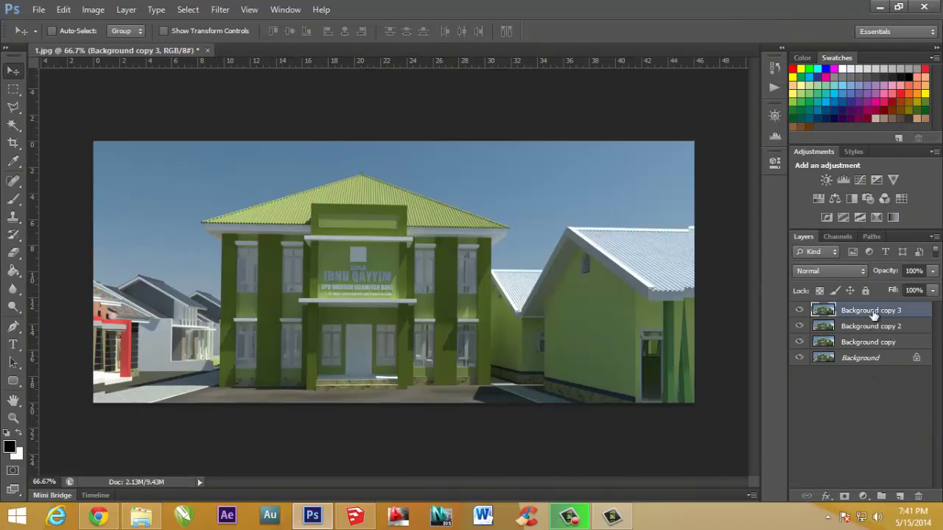
Step: Desaturate Background copy 3 fully with Hue/Saturation at -100
{"action": "left_click", "coordinate": [97, 12]}
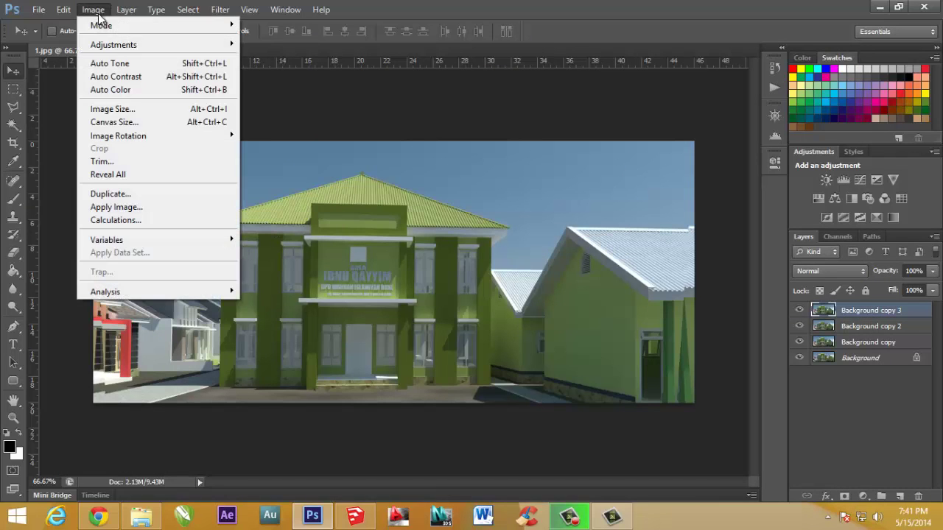
{"action": "mouse_move", "coordinate": [114, 45]}
{"action": "left_click", "coordinate": [280, 116]}
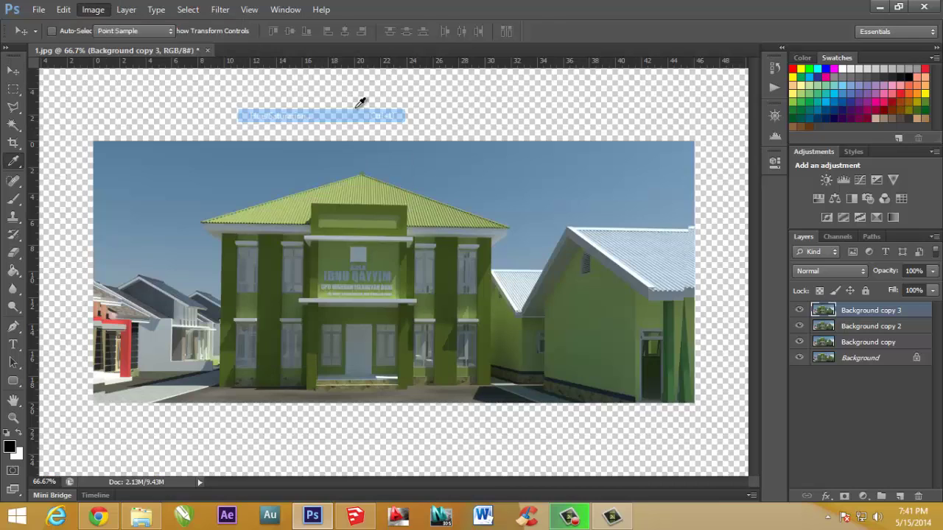
{"action": "left_click_drag", "start_coordinate": [595, 361], "coordinate": [568, 363]}
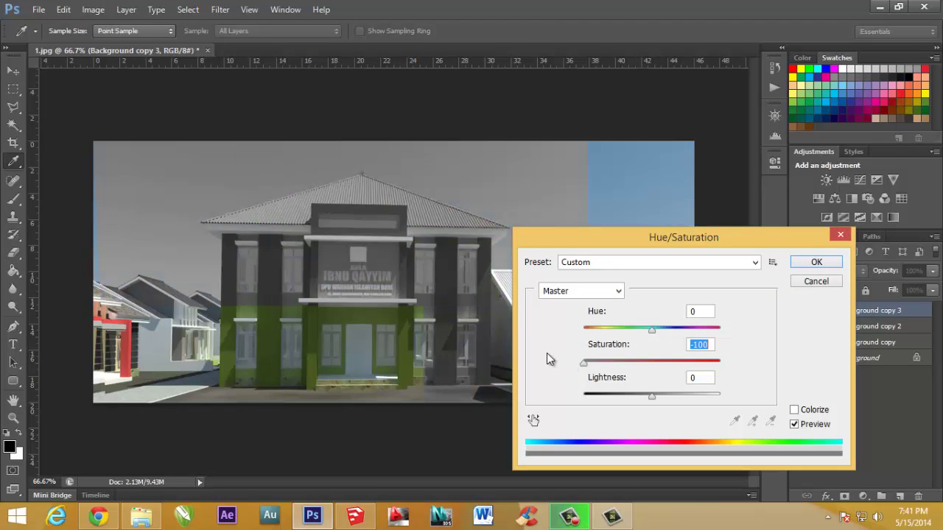
{"action": "left_click", "coordinate": [818, 264]}
Step: Boost its contrast with Curves, black input 21 and white input 230
{"action": "left_click", "coordinate": [94, 11]}
{"action": "mouse_move", "coordinate": [113, 45]}
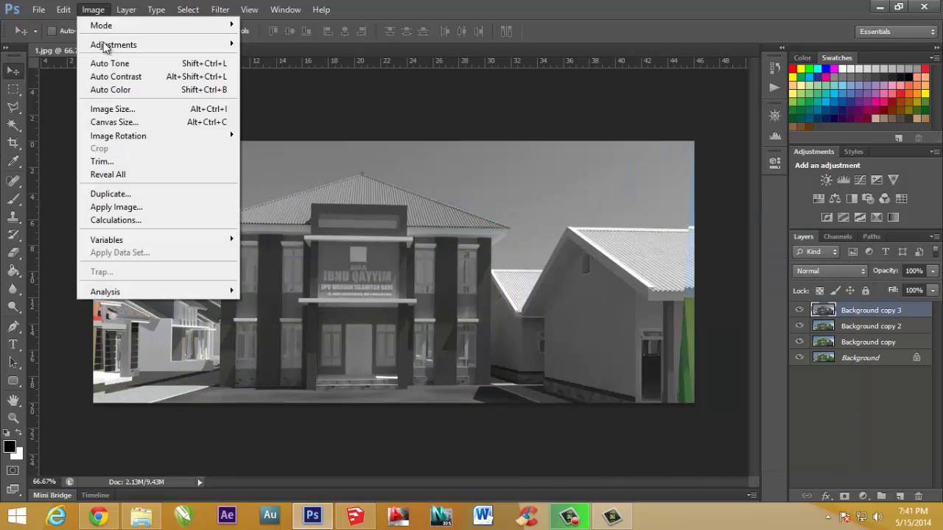
{"action": "left_click", "coordinate": [269, 70]}
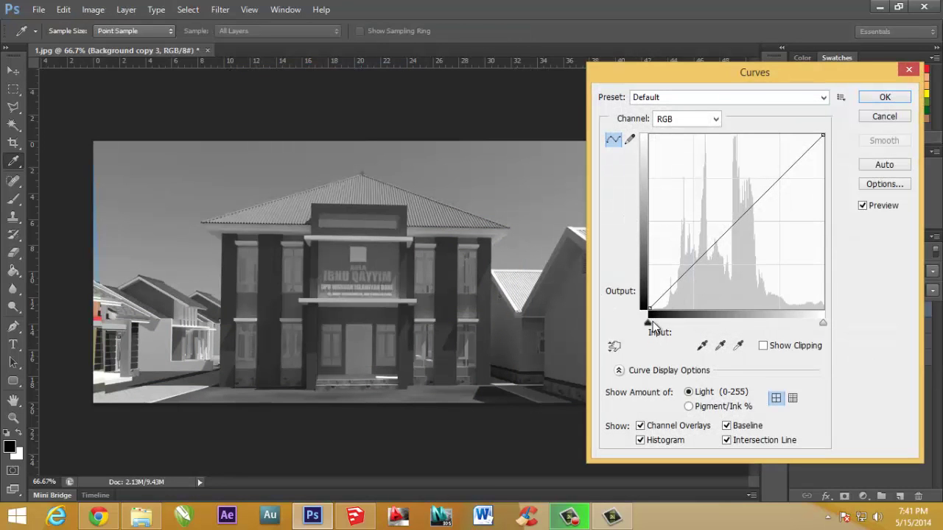
{"action": "left_click_drag", "start_coordinate": [650, 325], "coordinate": [661, 324]}
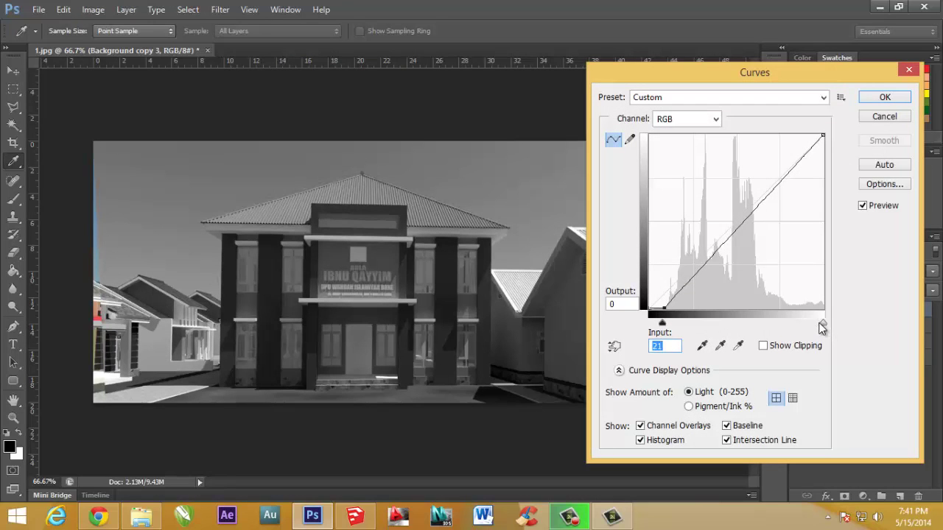
{"action": "left_click_drag", "start_coordinate": [822, 327], "coordinate": [807, 330]}
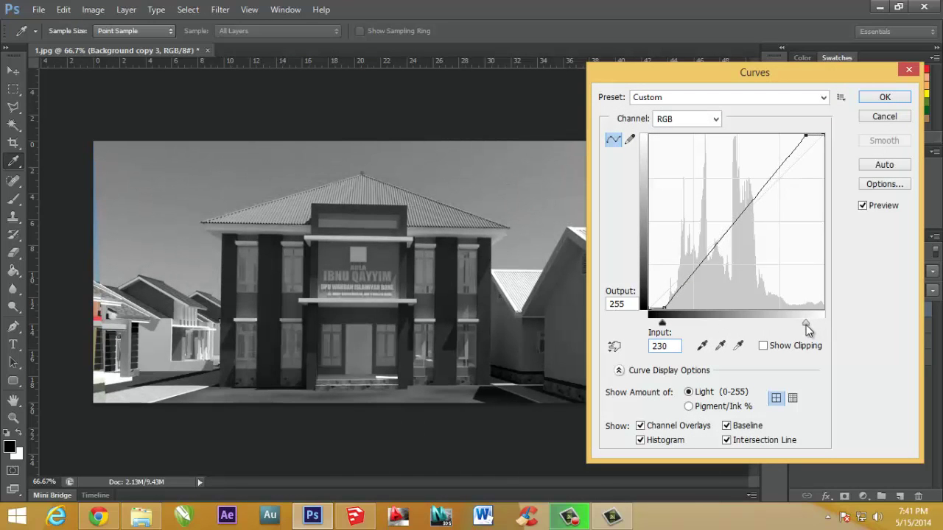
{"action": "left_click", "coordinate": [884, 98]}
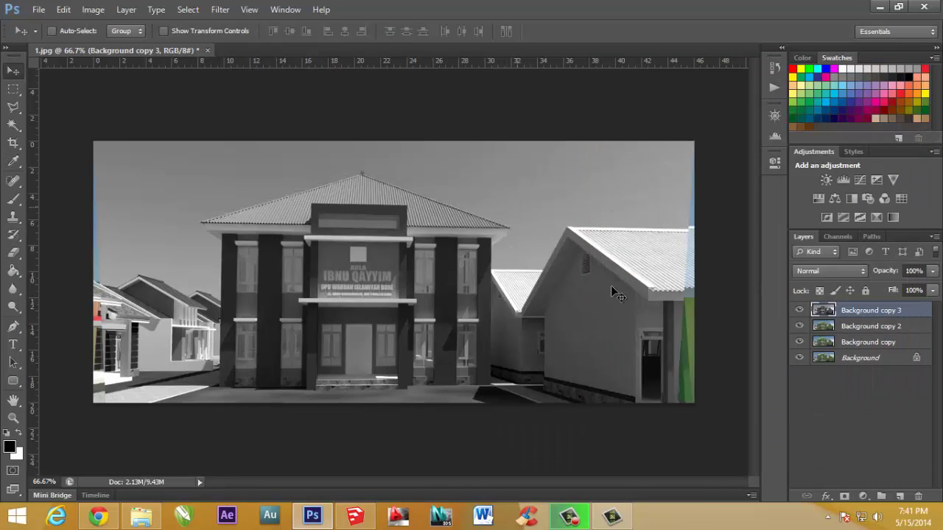
Step: Apply a Gaussian Blur of about 0.7 pixels radius to the greyscale Background copy 3
{"action": "left_click", "coordinate": [218, 11]}
{"action": "mouse_move", "coordinate": [227, 149]}
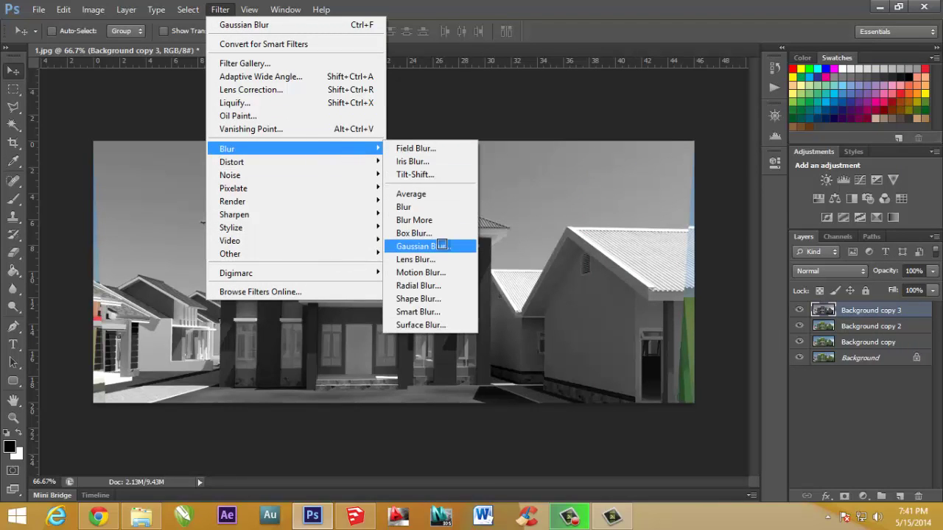
{"action": "left_click", "coordinate": [446, 246]}
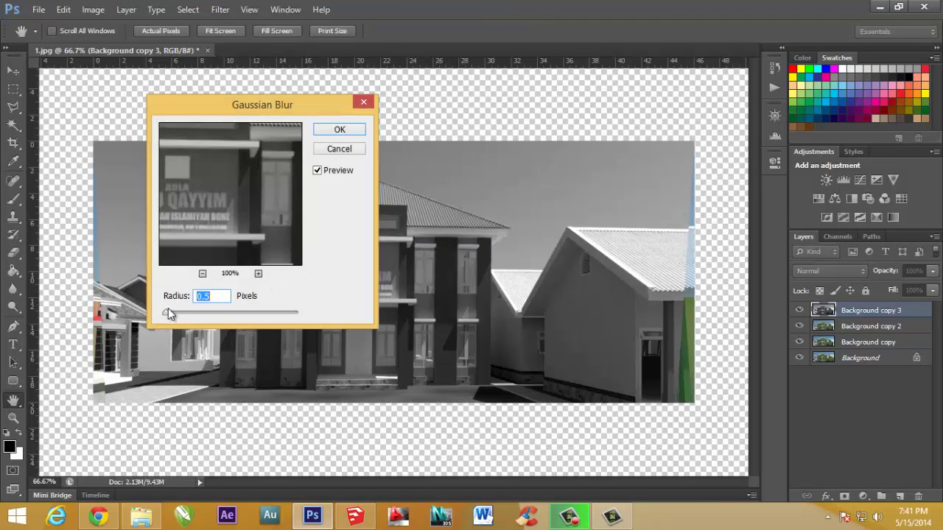
{"action": "left_click_drag", "start_coordinate": [167, 314], "coordinate": [167, 316]}
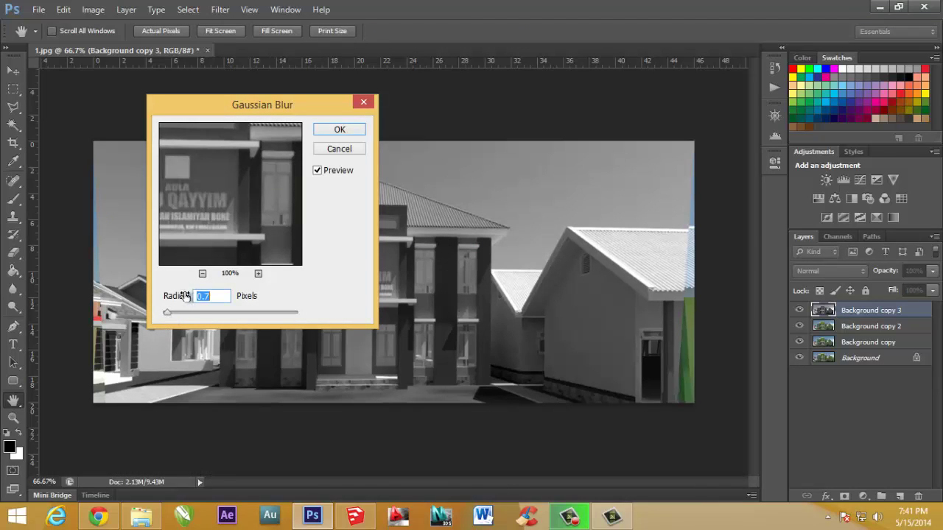
{"action": "left_click", "coordinate": [323, 133]}
{"action": "key", "text": "v"}
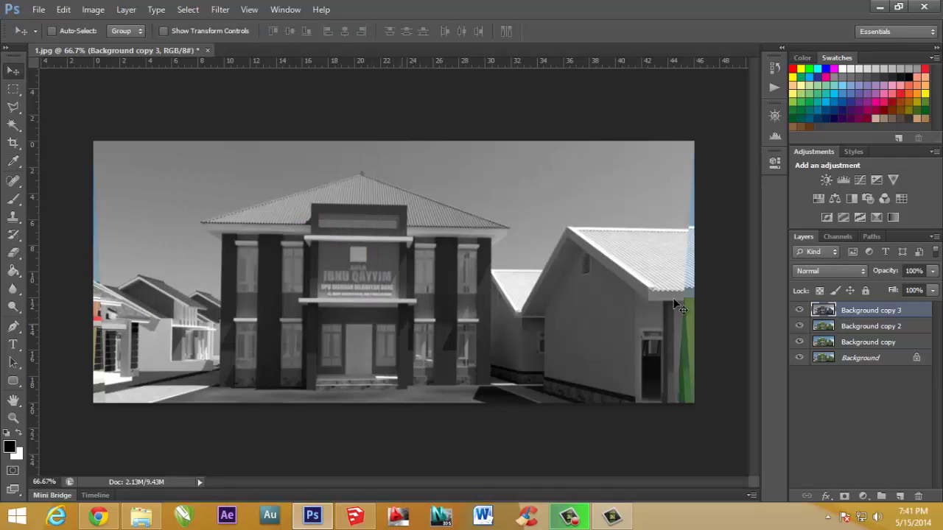
Step: Set Background copy 3 to Multiply, hide it and the original Background, and select Background copy 2
{"action": "left_click", "coordinate": [837, 271]}
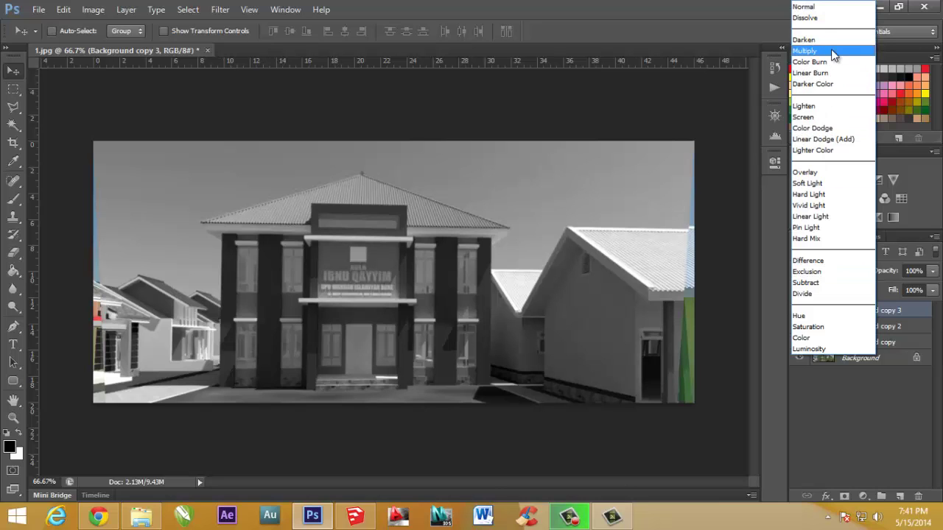
{"action": "left_click", "coordinate": [832, 51]}
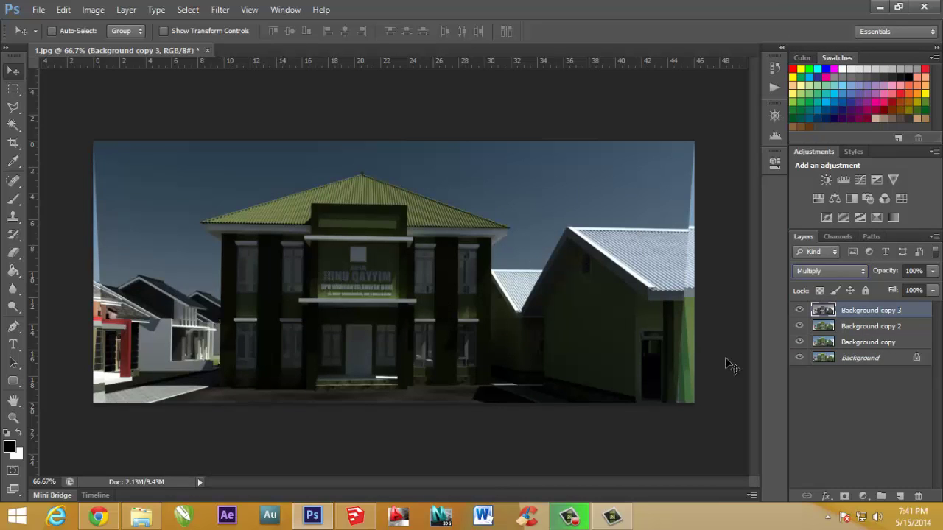
{"action": "left_click", "coordinate": [800, 358]}
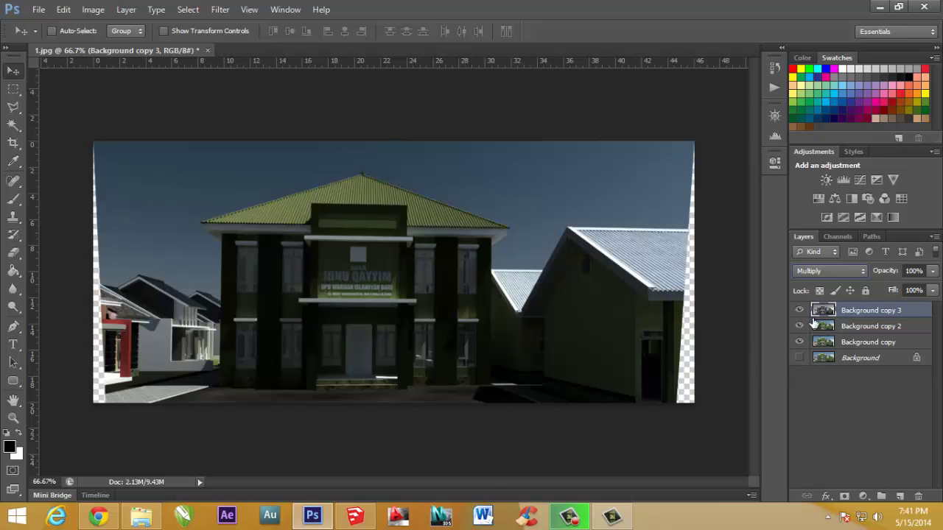
{"action": "left_click", "coordinate": [852, 329]}
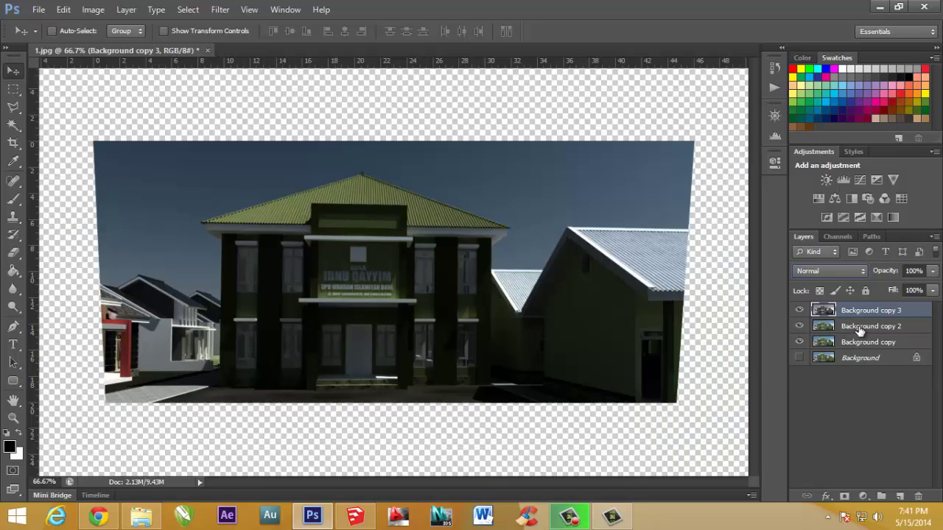
{"action": "left_click", "coordinate": [799, 311]}
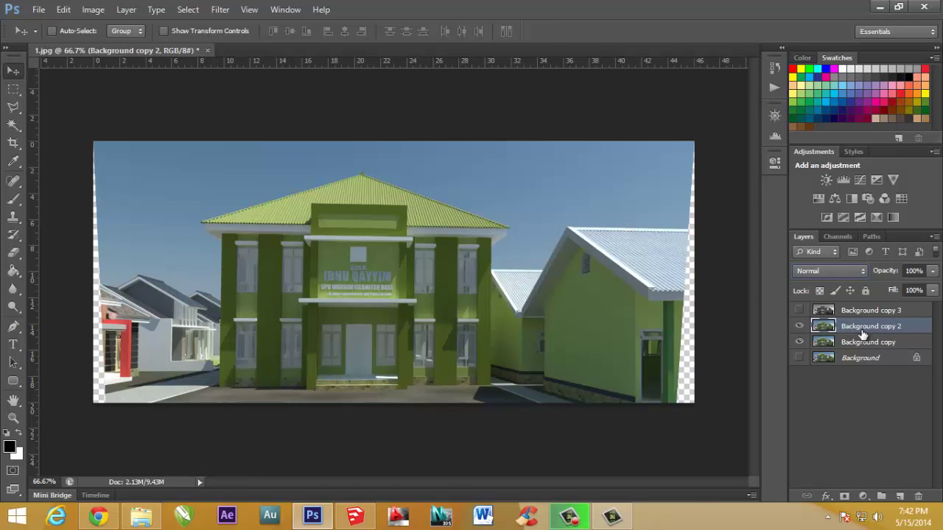
Step: Desaturate Background copy 2 fully with Hue/Saturation at -100
{"action": "left_click", "coordinate": [65, 10]}
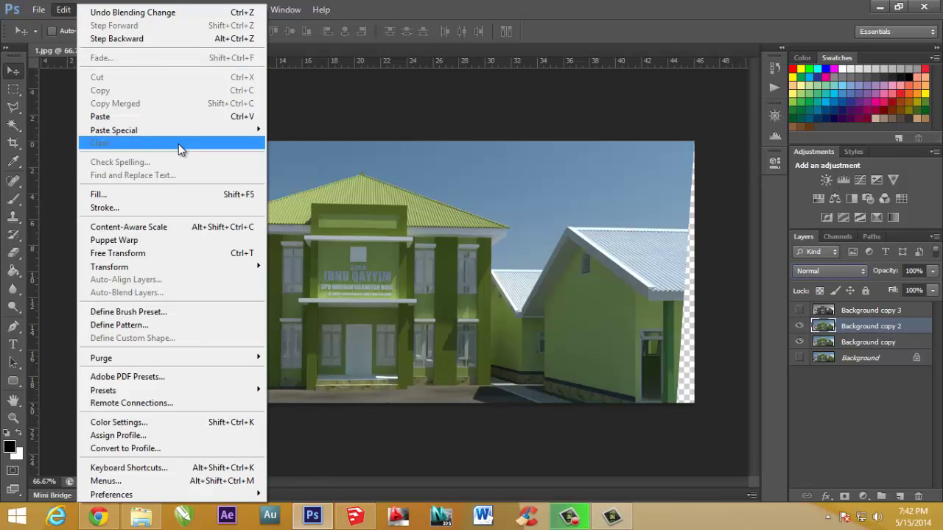
{"action": "key", "text": "Escape"}
{"action": "key", "text": "Down"}
{"action": "key", "text": "Down"}
{"action": "key", "text": "Down"}
{"action": "key", "text": "Down"}
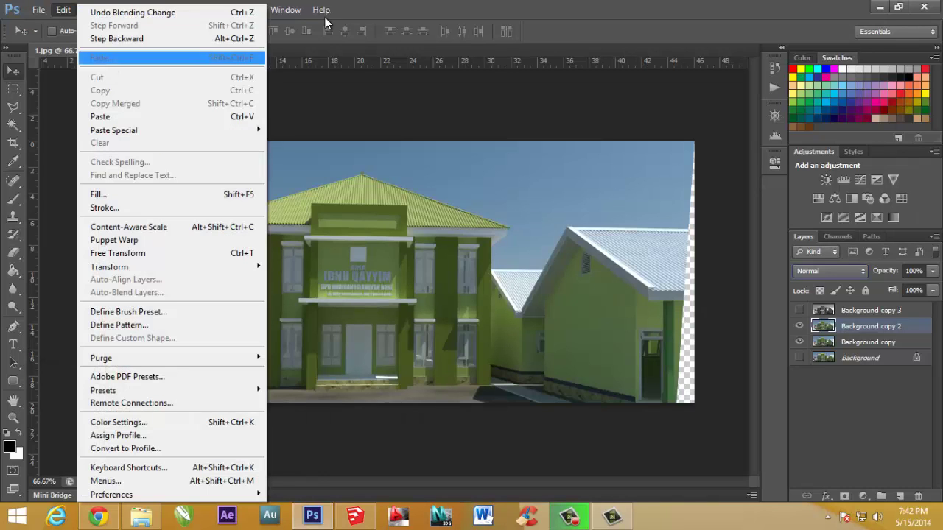
{"action": "key", "text": "Escape"}
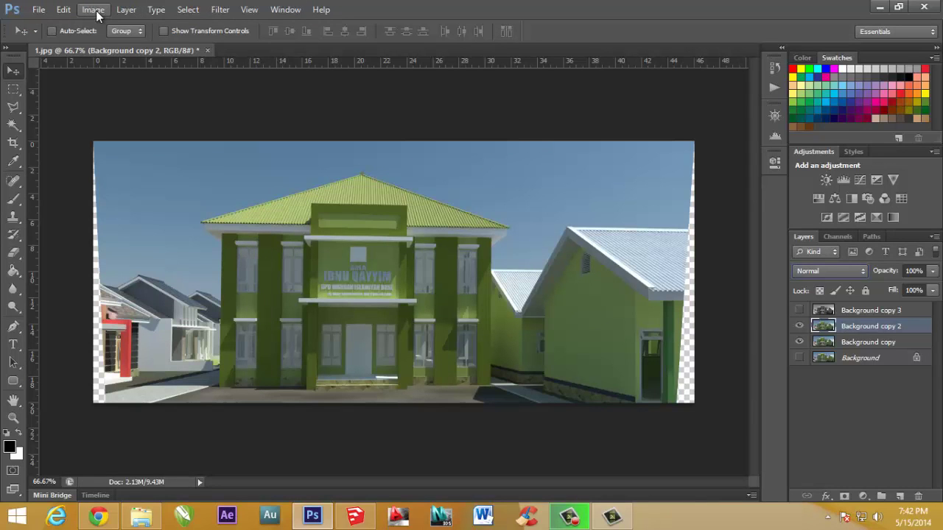
{"action": "left_click", "coordinate": [94, 10]}
{"action": "mouse_move", "coordinate": [113, 45]}
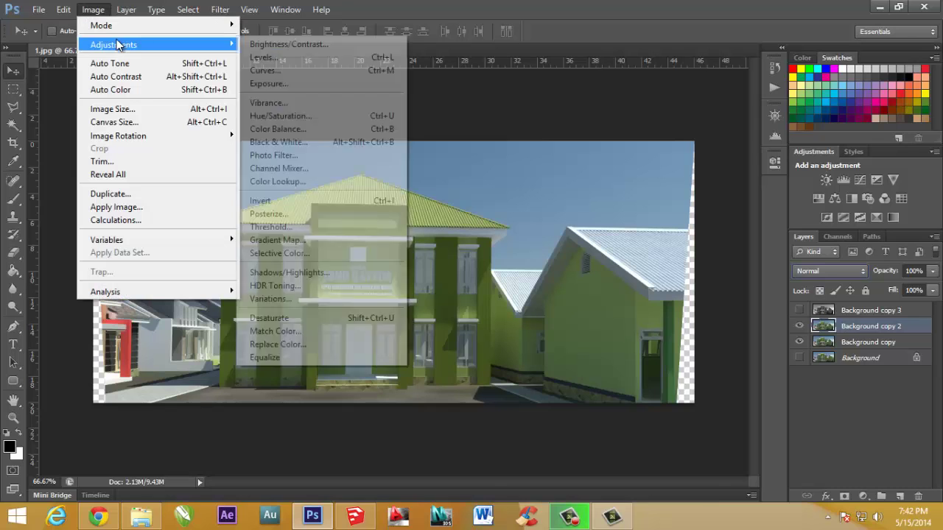
{"action": "left_click", "coordinate": [323, 116]}
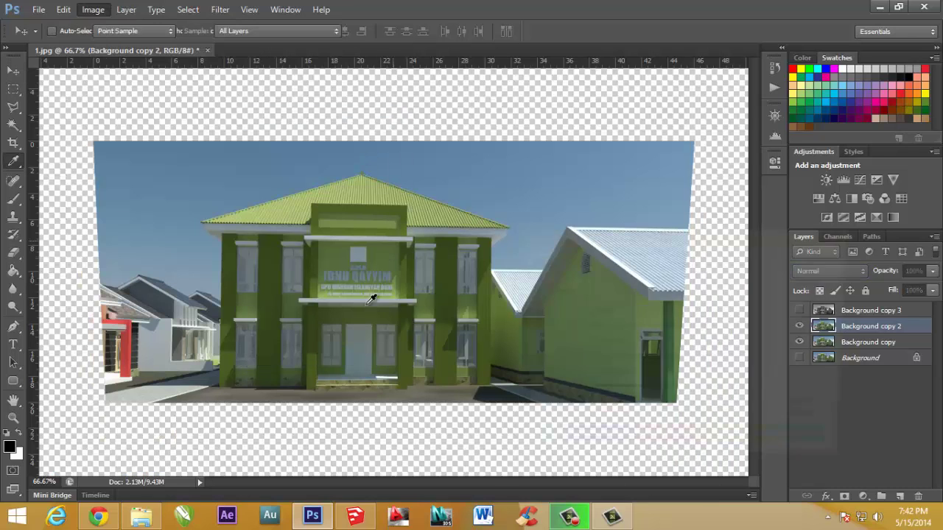
{"action": "left_click", "coordinate": [583, 361]}
{"action": "left_click", "coordinate": [814, 262]}
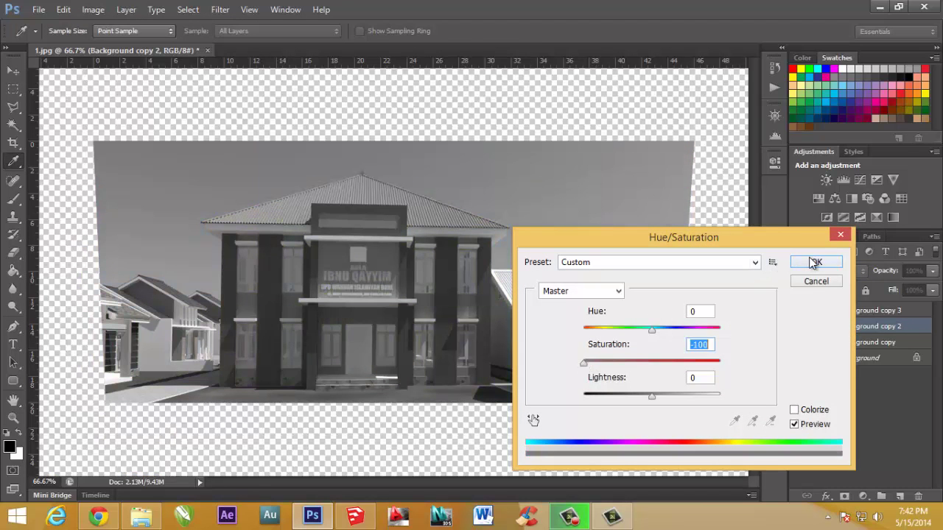
{"action": "key", "text": "v"}
Step: Raise its contrast with Curves, black input 13 and white input 239
{"action": "left_click", "coordinate": [92, 10]}
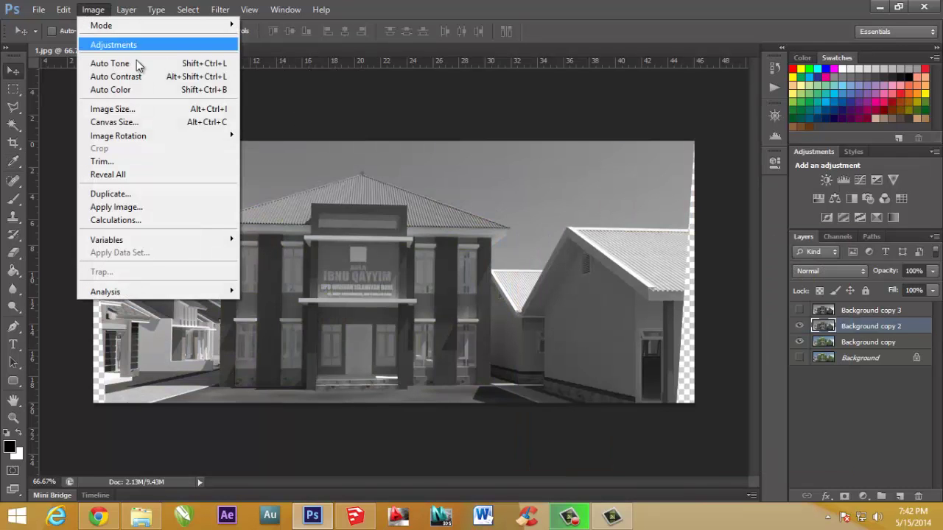
{"action": "mouse_move", "coordinate": [114, 45]}
{"action": "left_click", "coordinate": [300, 70]}
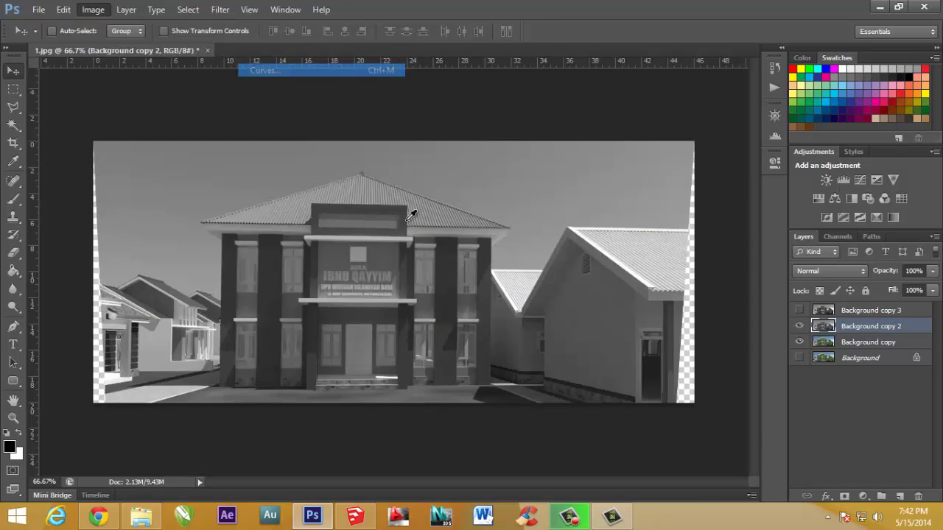
{"action": "left_click_drag", "start_coordinate": [648, 324], "coordinate": [656, 324]}
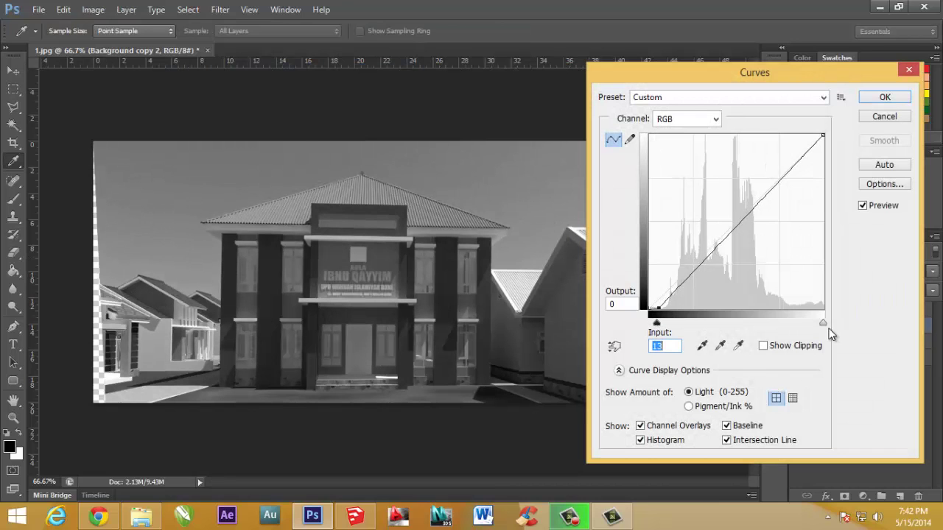
{"action": "left_click_drag", "start_coordinate": [824, 325], "coordinate": [812, 325]}
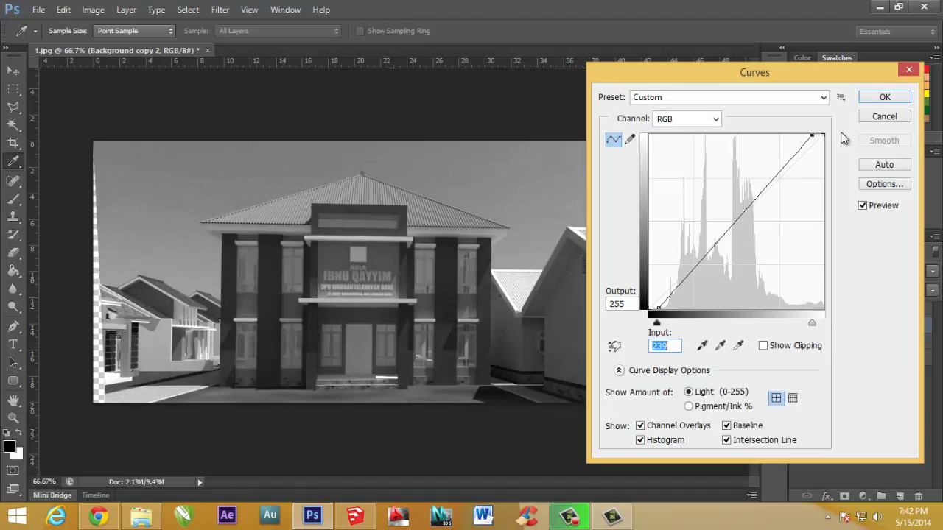
{"action": "left_click", "coordinate": [884, 97]}
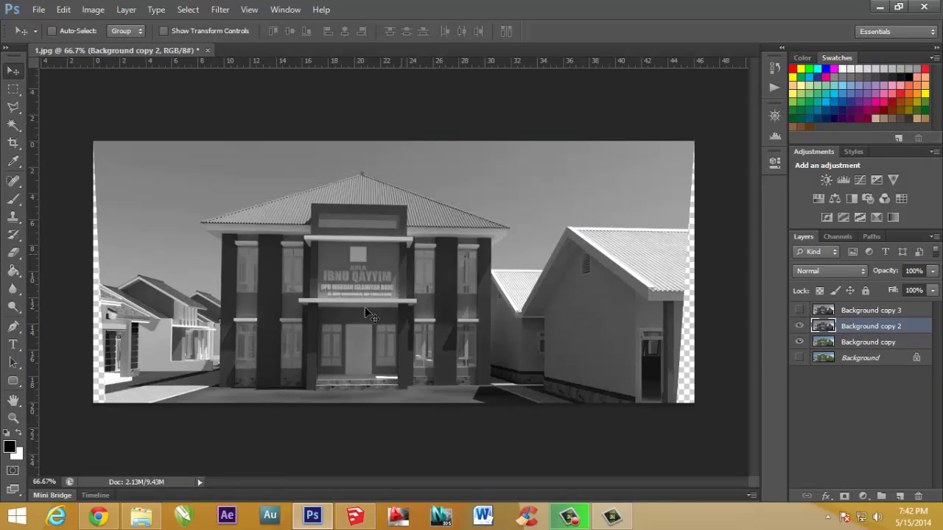
Step: Blur Background copy 2 with a 0.7-pixel Gaussian Blur and set its blend mode to Overlay
{"action": "left_click", "coordinate": [250, 10]}
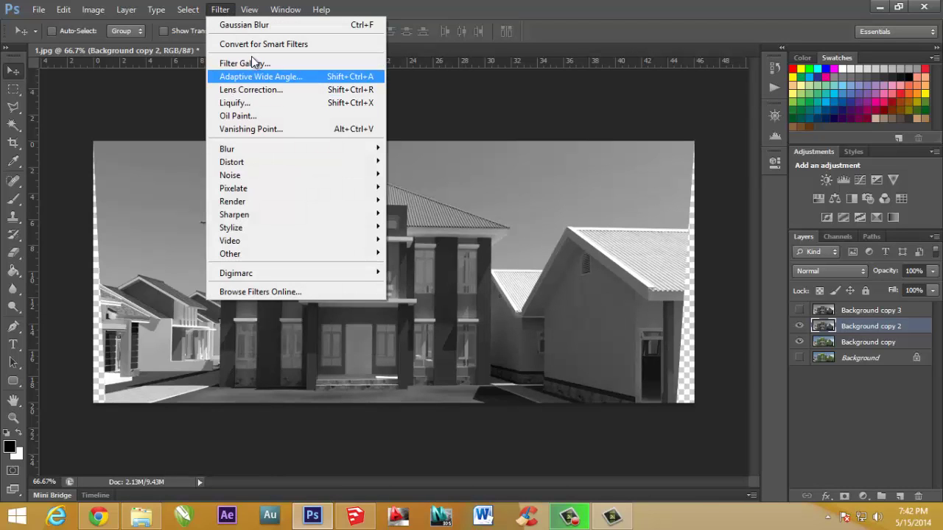
{"action": "mouse_move", "coordinate": [295, 149]}
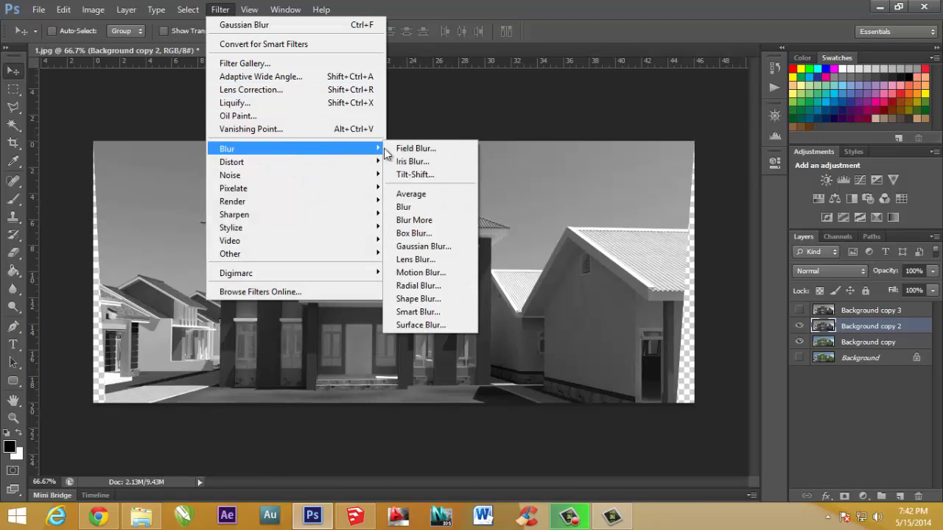
{"action": "left_click", "coordinate": [439, 246]}
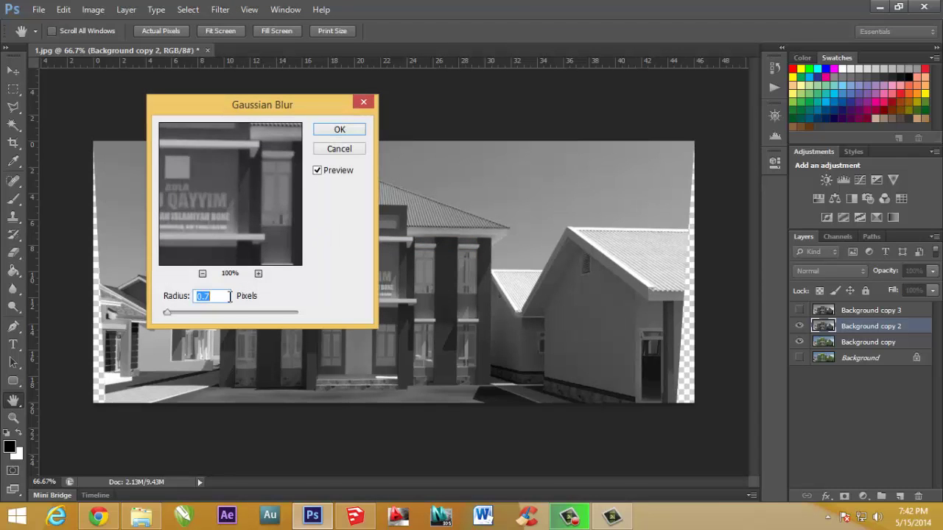
{"action": "left_click", "coordinate": [339, 130]}
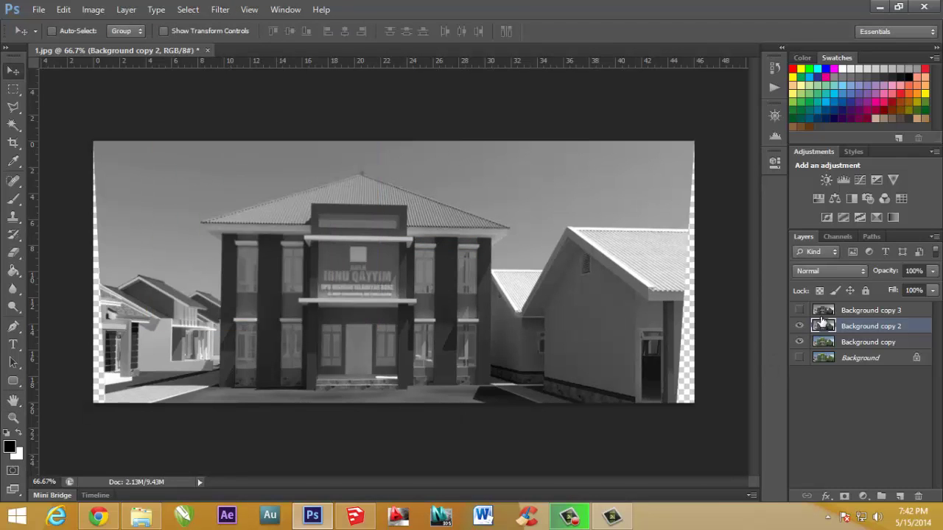
{"action": "left_click", "coordinate": [830, 270]}
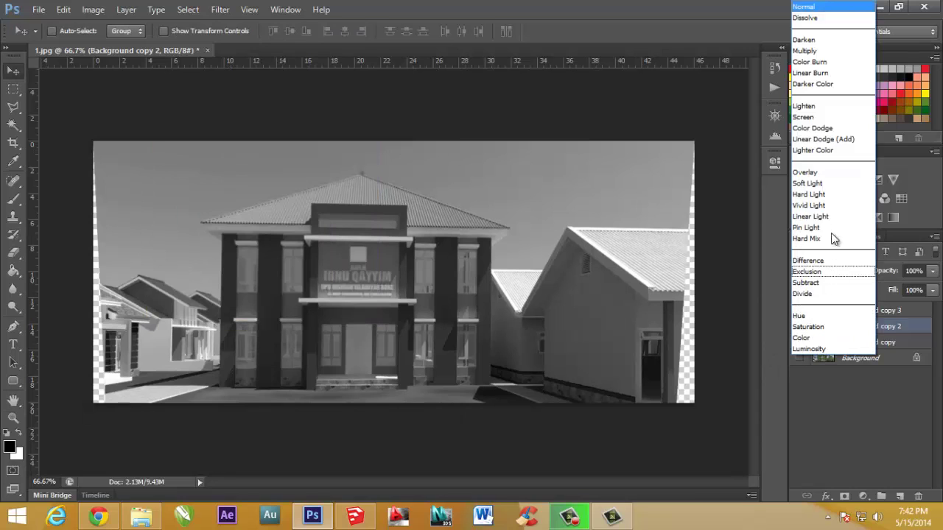
{"action": "left_click", "coordinate": [823, 172]}
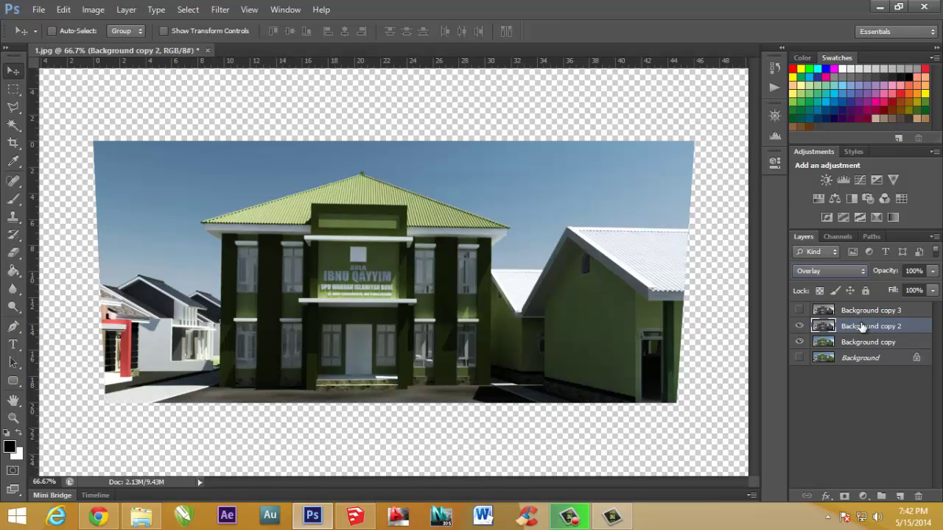
Step: Hide Background copy 2, try lowering the Multiply layer Background copy 3's opacity, then hide it
{"action": "left_click", "coordinate": [799, 326]}
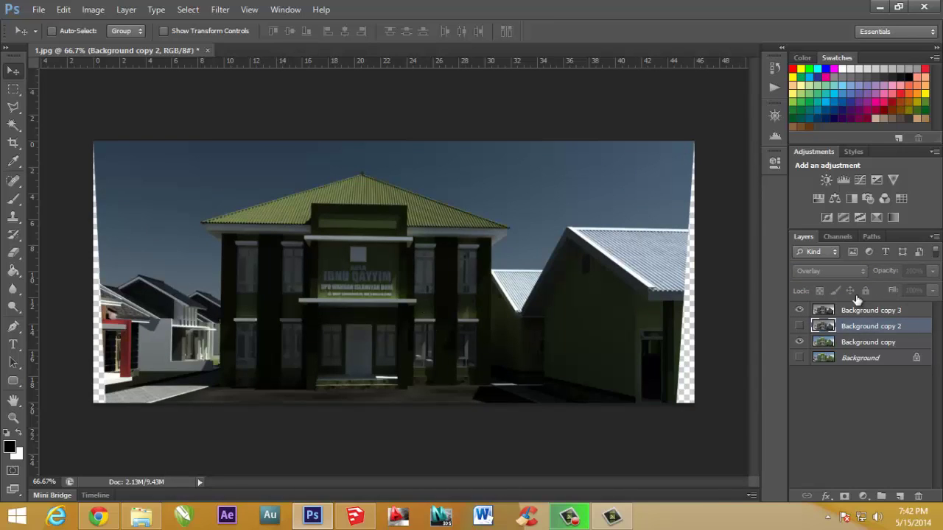
{"action": "left_click", "coordinate": [851, 314]}
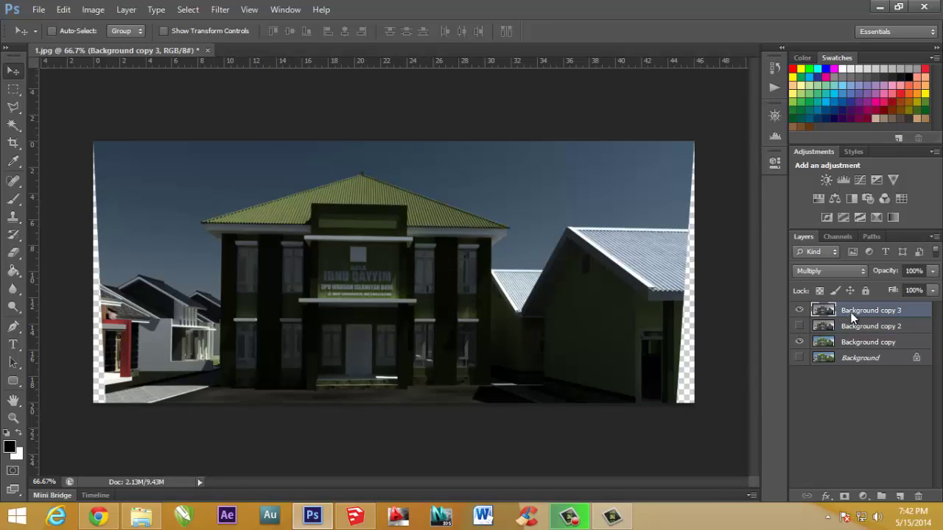
{"action": "left_click", "coordinate": [933, 271]}
{"action": "mouse_move", "coordinate": [931, 286]}
{"action": "left_mouse_down"}
{"action": "mouse_move", "coordinate": [891, 289]}
{"action": "mouse_move", "coordinate": [934, 292]}
{"action": "left_mouse_up"}
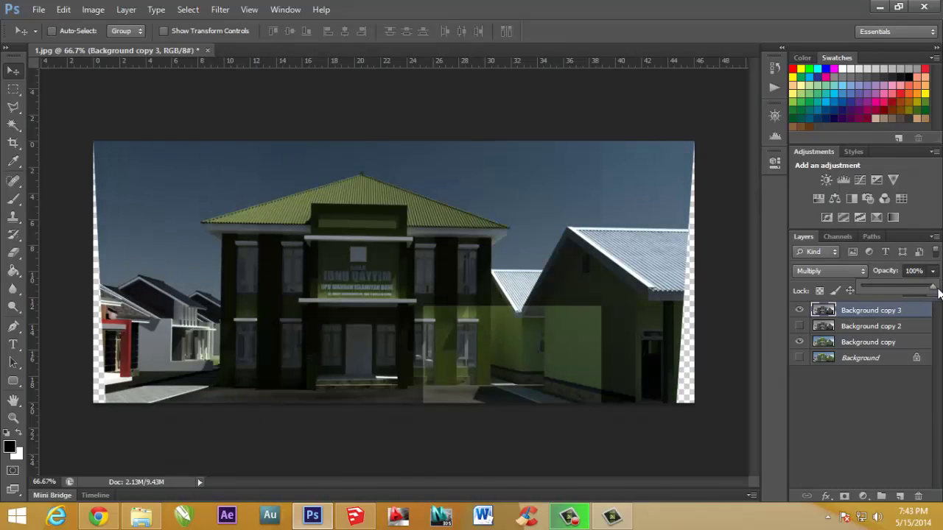
{"action": "left_click", "coordinate": [799, 327]}
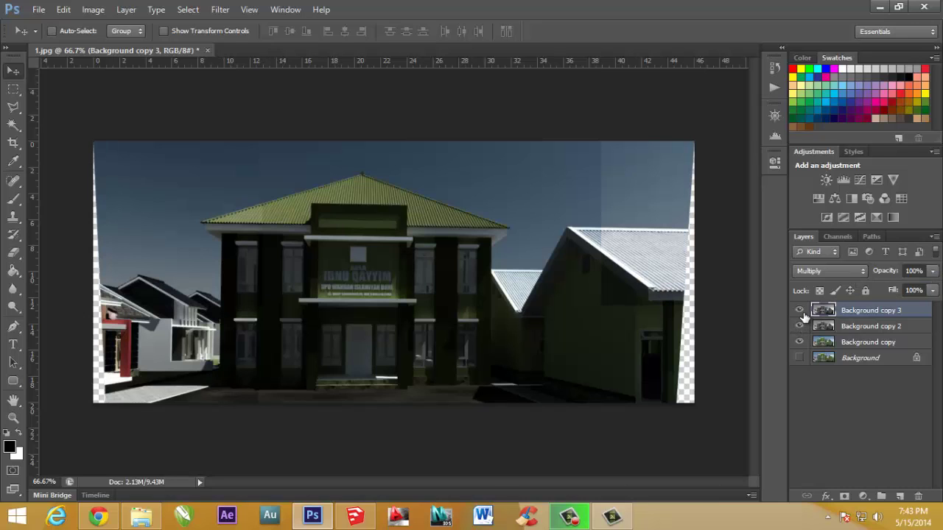
Step: Show Background copy 2, lower its opacity to 35%, then hide it to compare
{"action": "left_click", "coordinate": [799, 310]}
{"action": "left_click", "coordinate": [855, 329]}
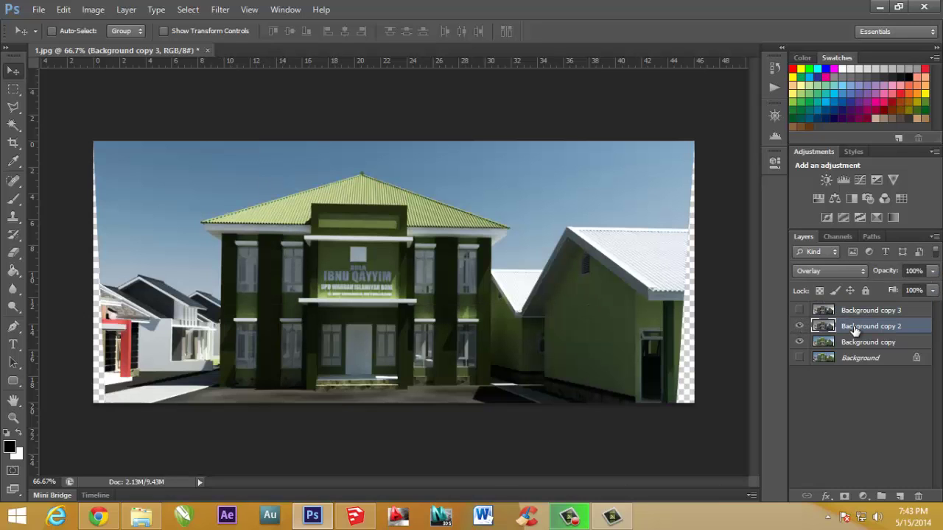
{"action": "left_click", "coordinate": [932, 271]}
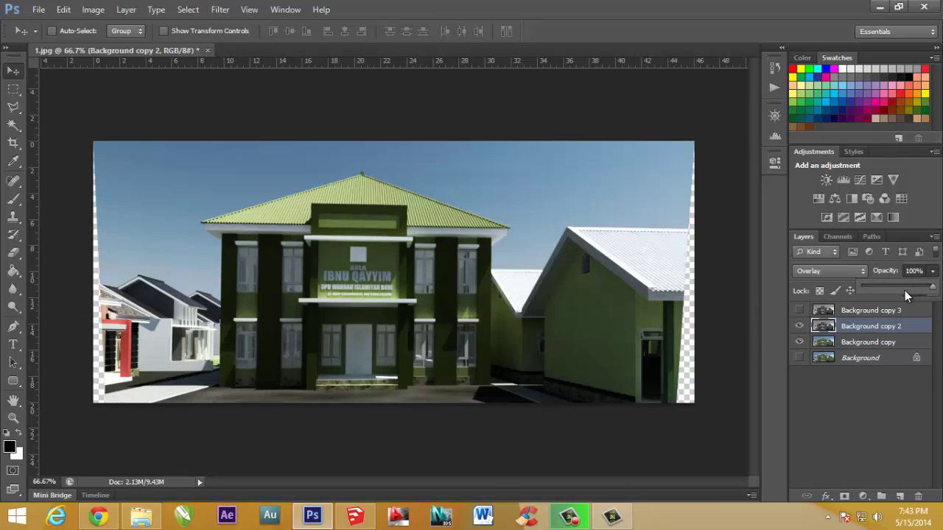
{"action": "left_click_drag", "start_coordinate": [887, 287], "coordinate": [887, 287]}
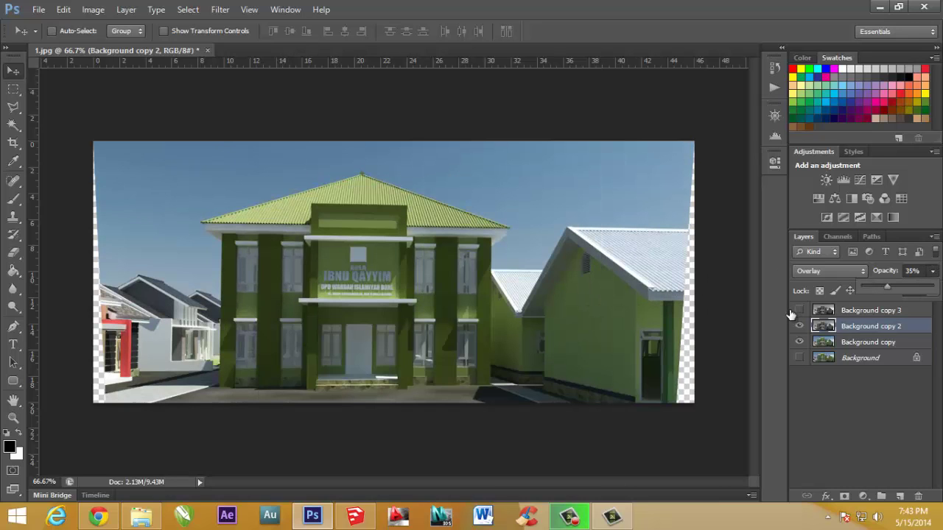
{"action": "left_click", "coordinate": [800, 327]}
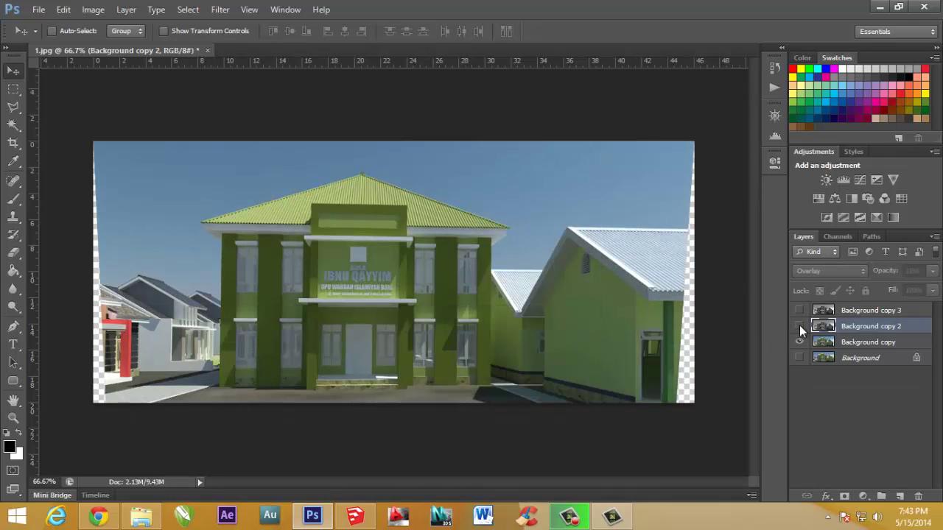